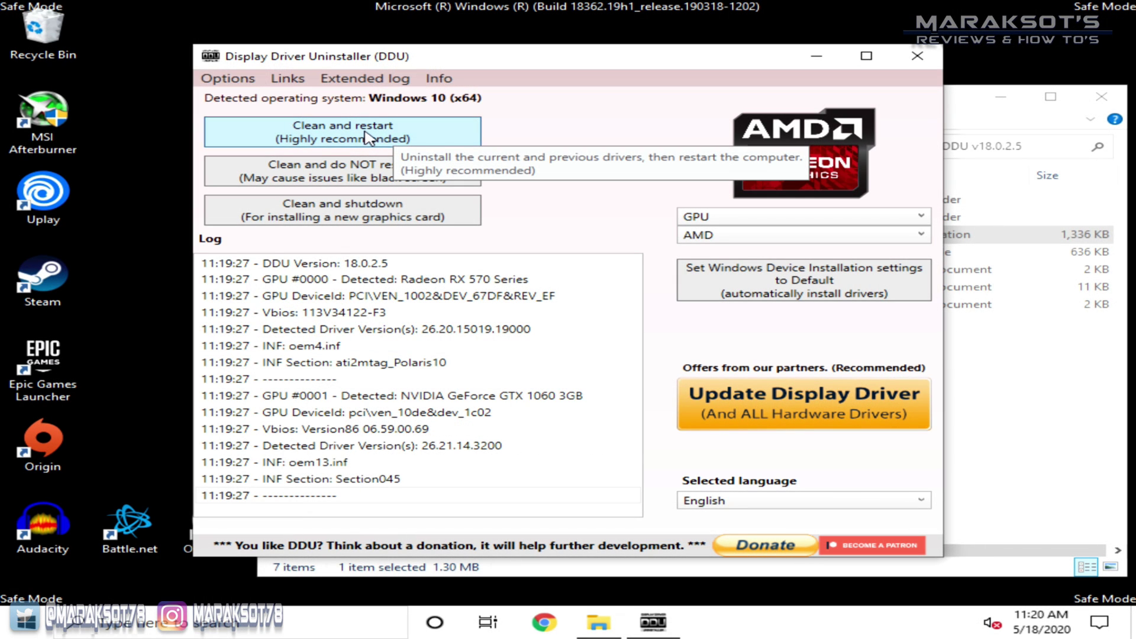
Clean the AMD GPU drivers with Display Driver Uninstaller and restart the computer
click(365, 134)
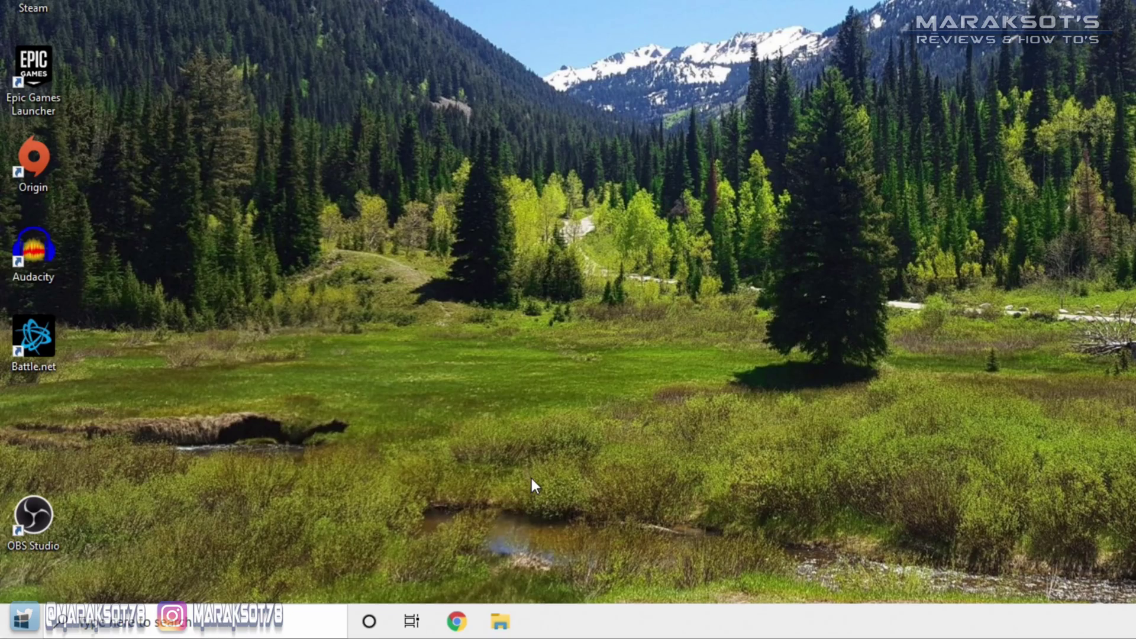
Search Windows for "add" and open the Add or remove programs settings
key(super)
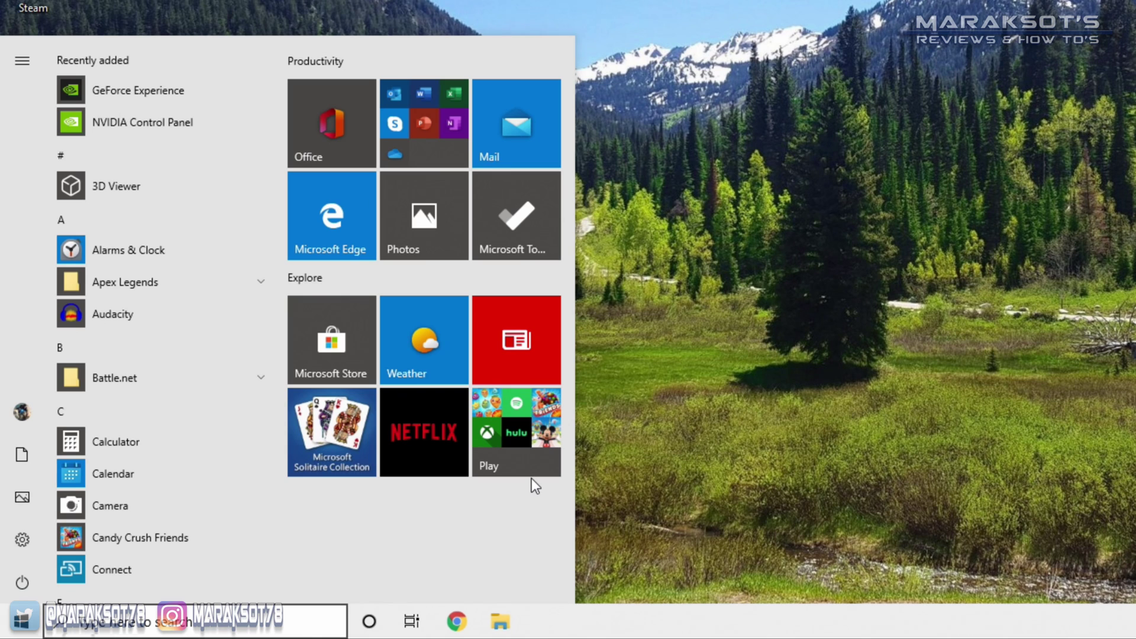
text(add)
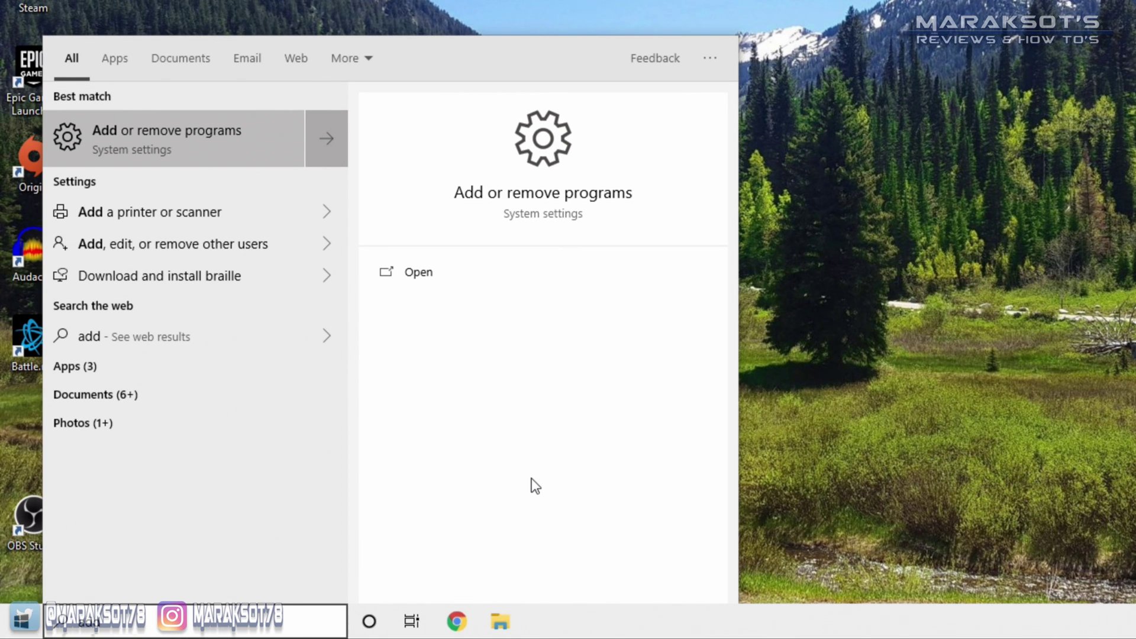
click(232, 137)
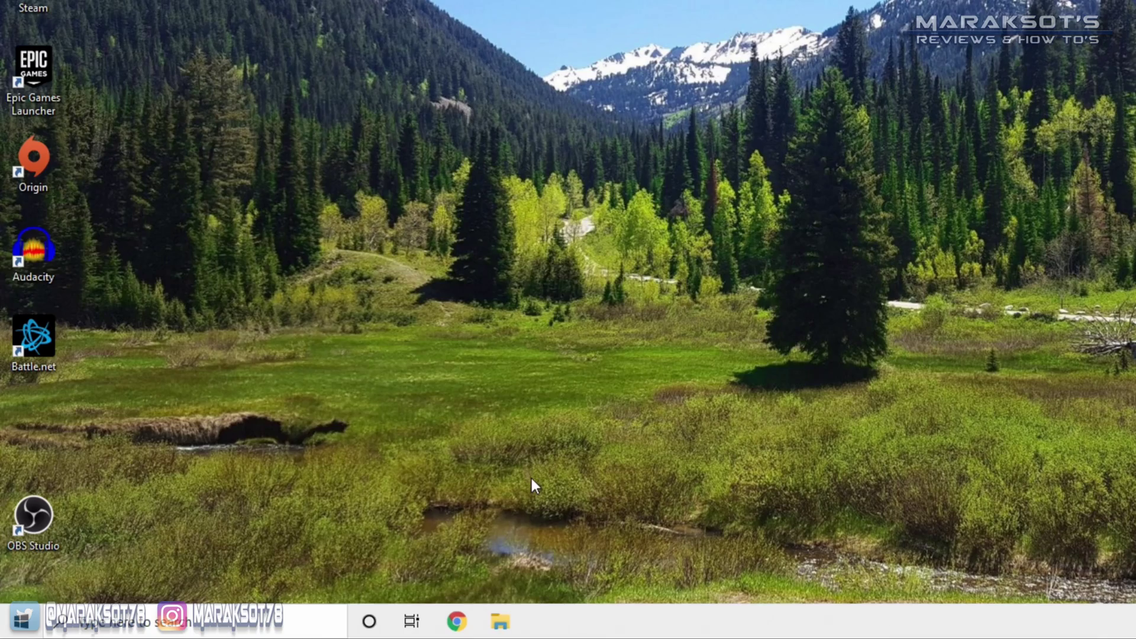
key(super)
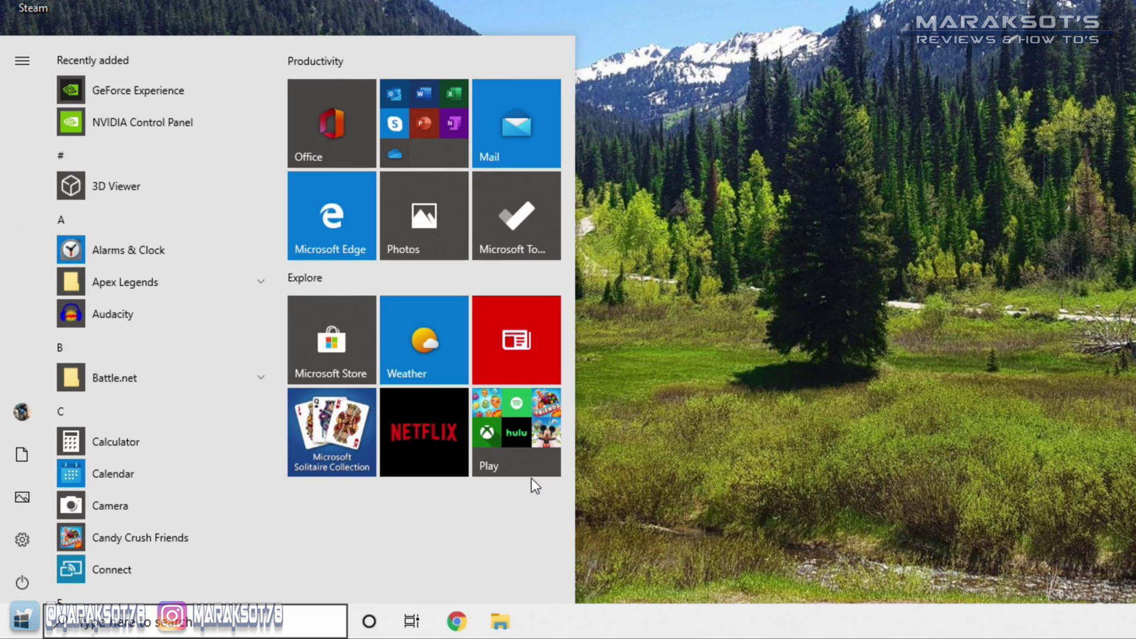
text(add)
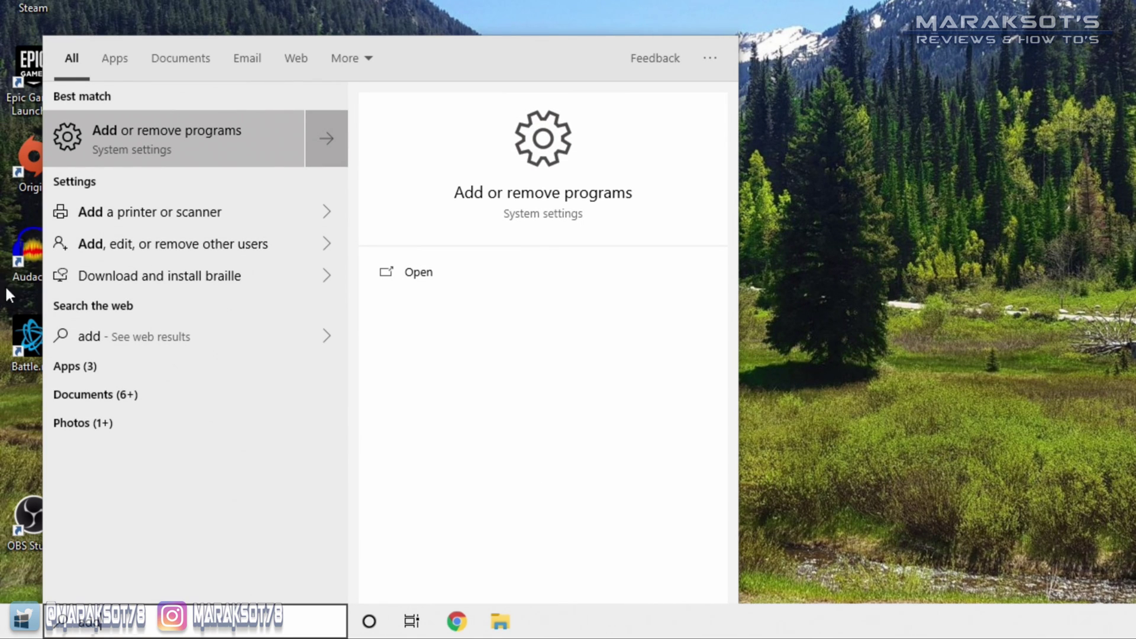
click(239, 135)
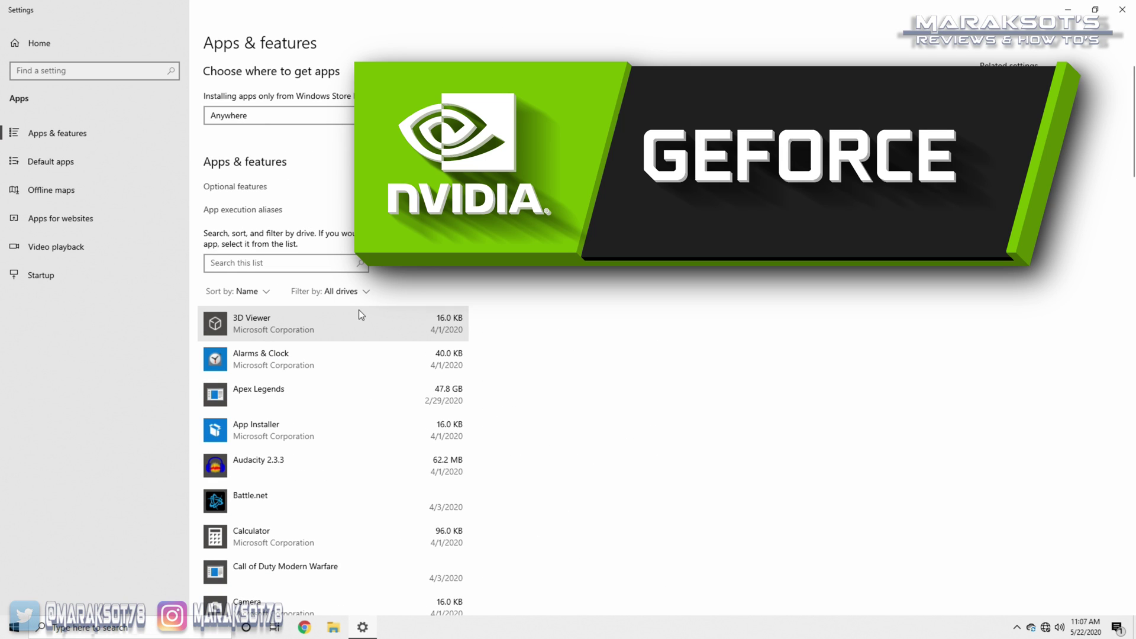
Uninstall NVIDIA Graphics Driver 445.87 from the installed apps and restart the computer to complete the removal
scroll(359, 309, down, 10)
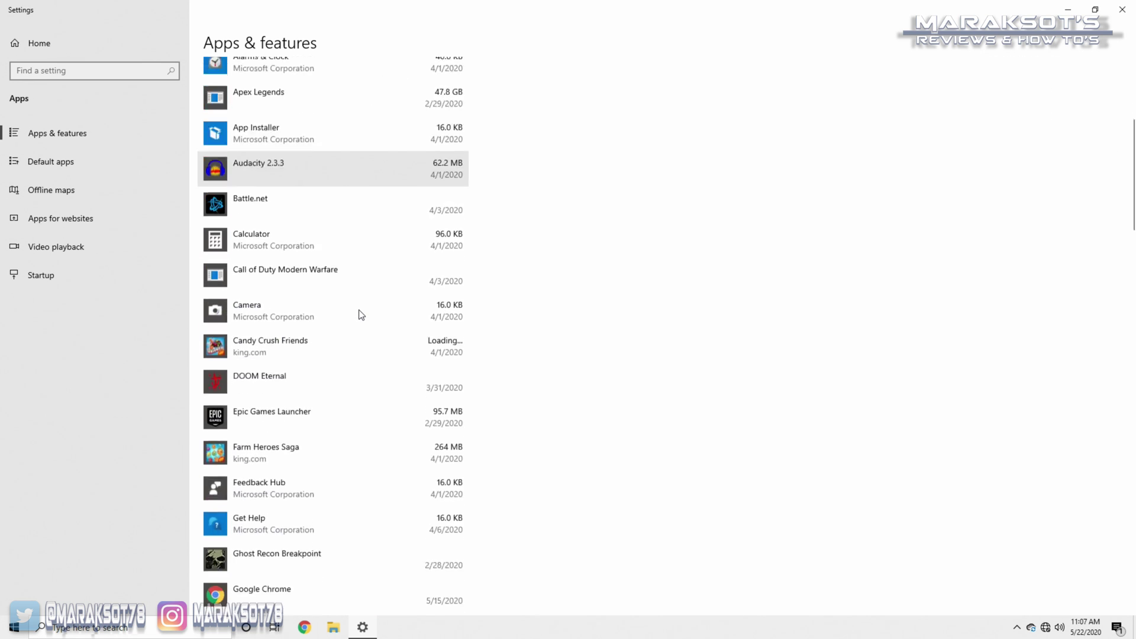
scroll(358, 312, down, 15)
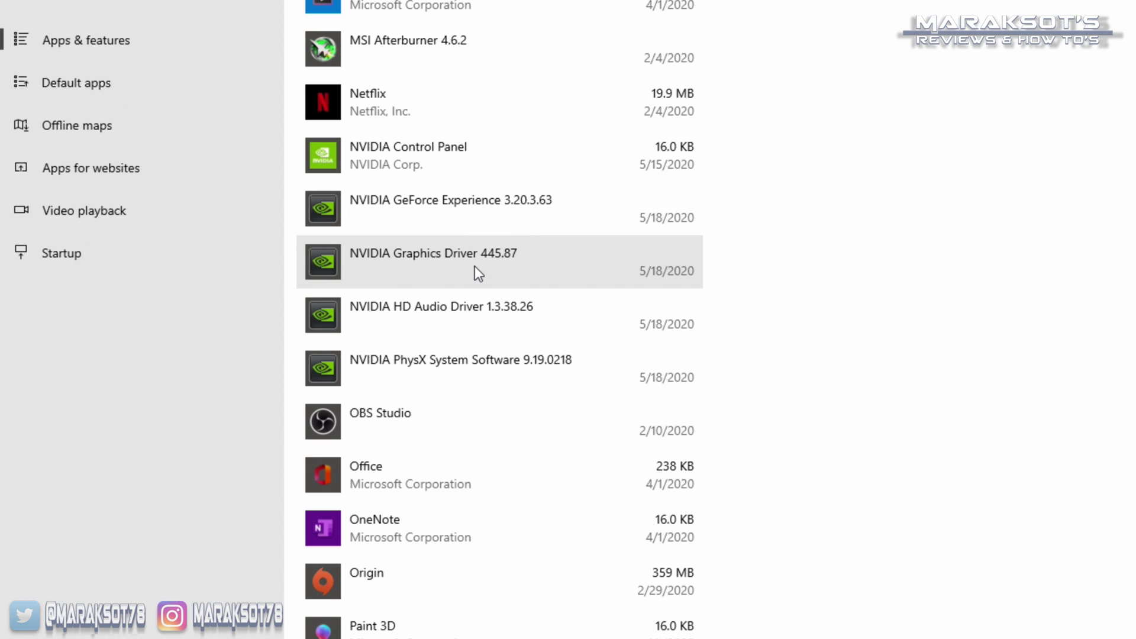
click(474, 272)
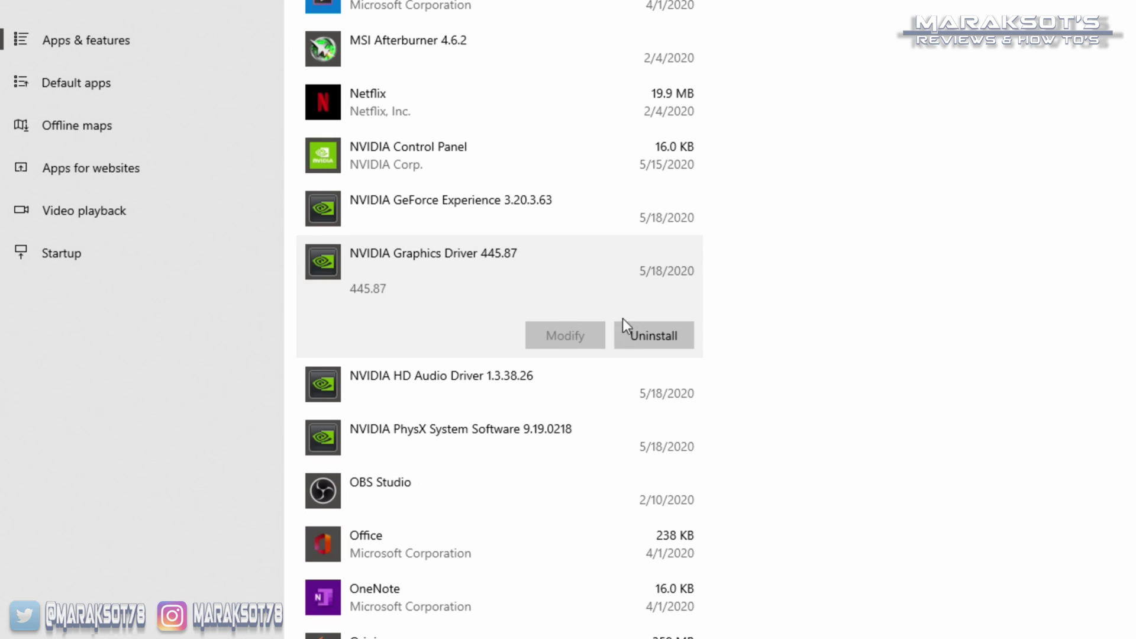
click(659, 338)
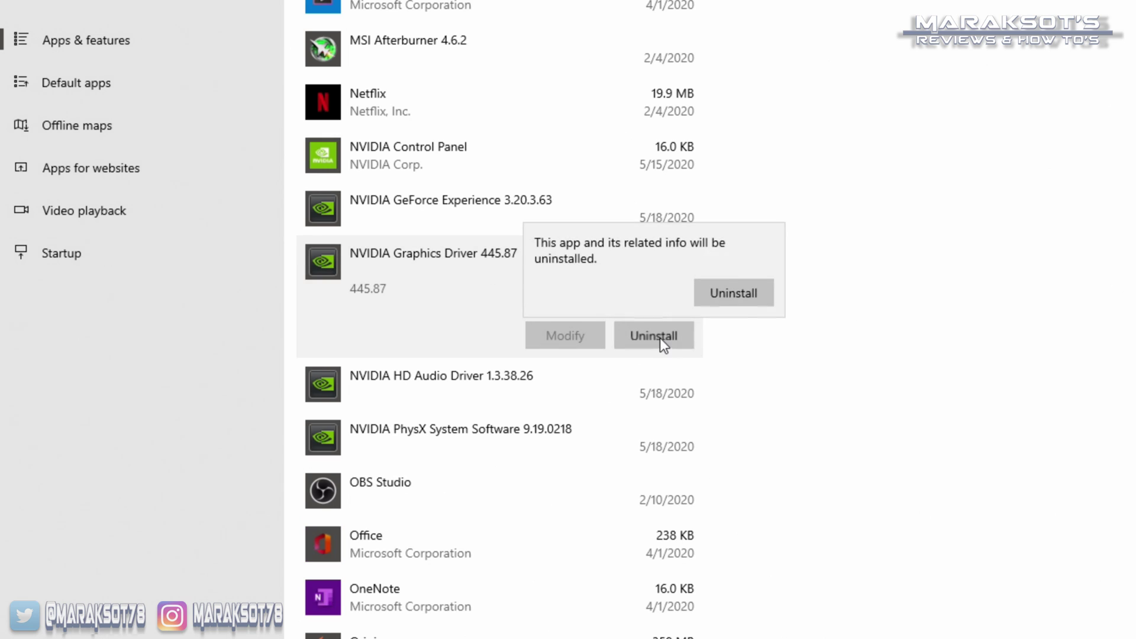
click(750, 296)
click(488, 422)
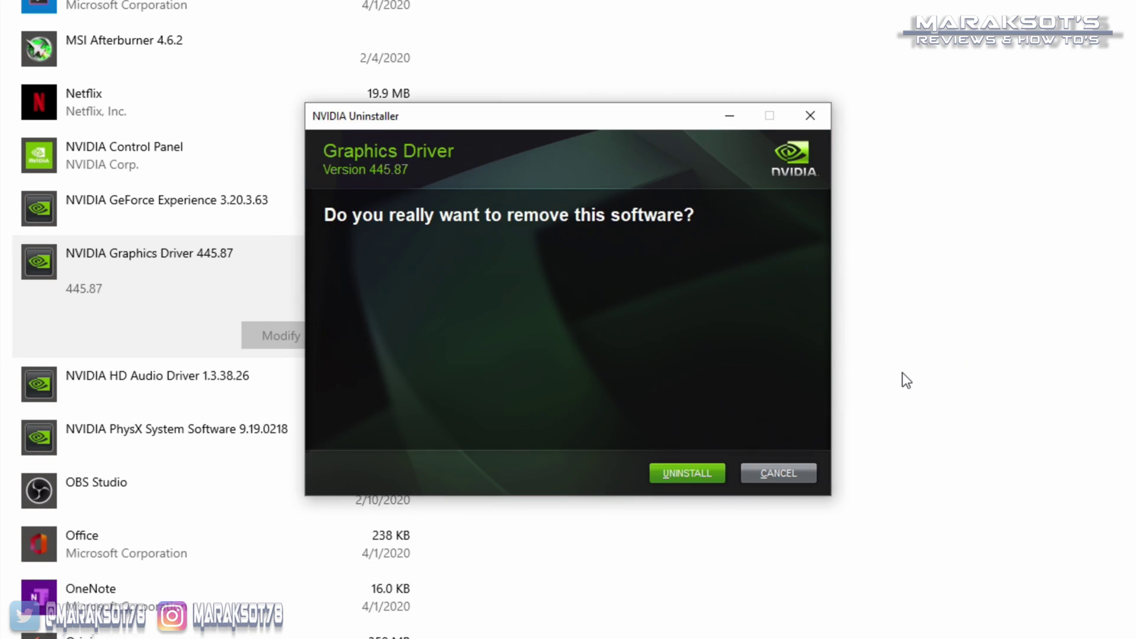
click(680, 472)
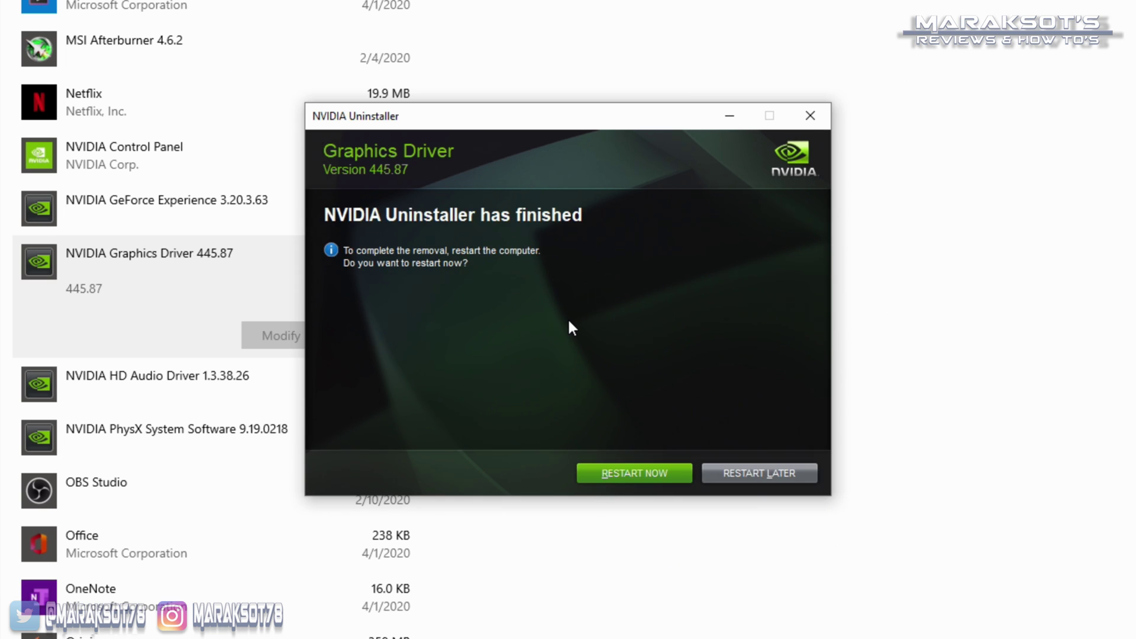
click(615, 473)
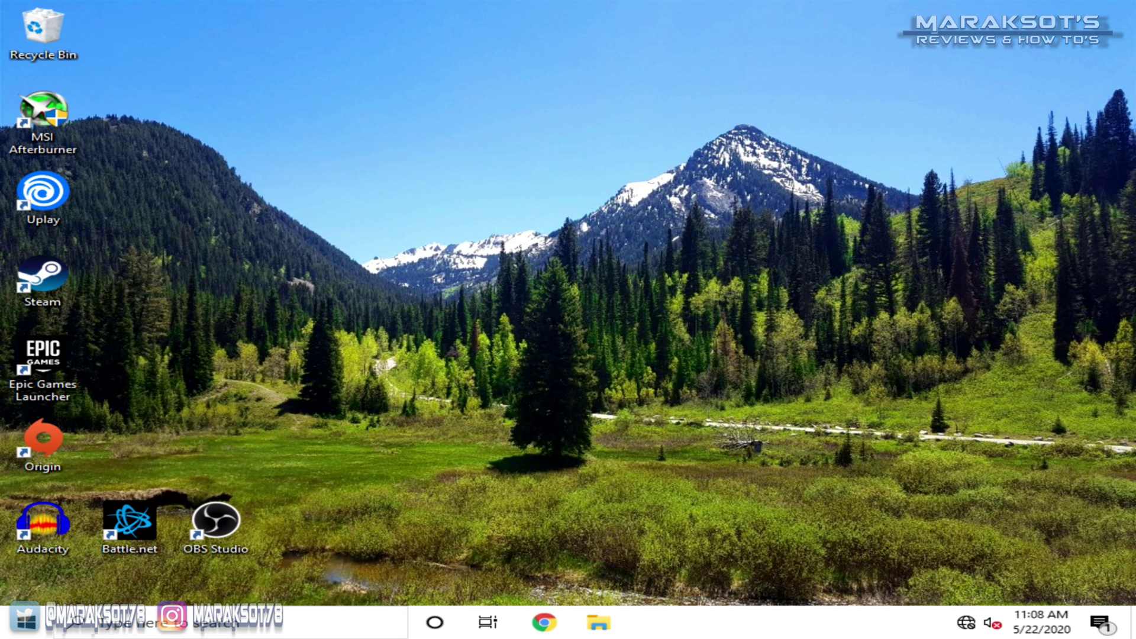
Reopen the Add or remove programs settings by searching Windows for "add"
key(super)
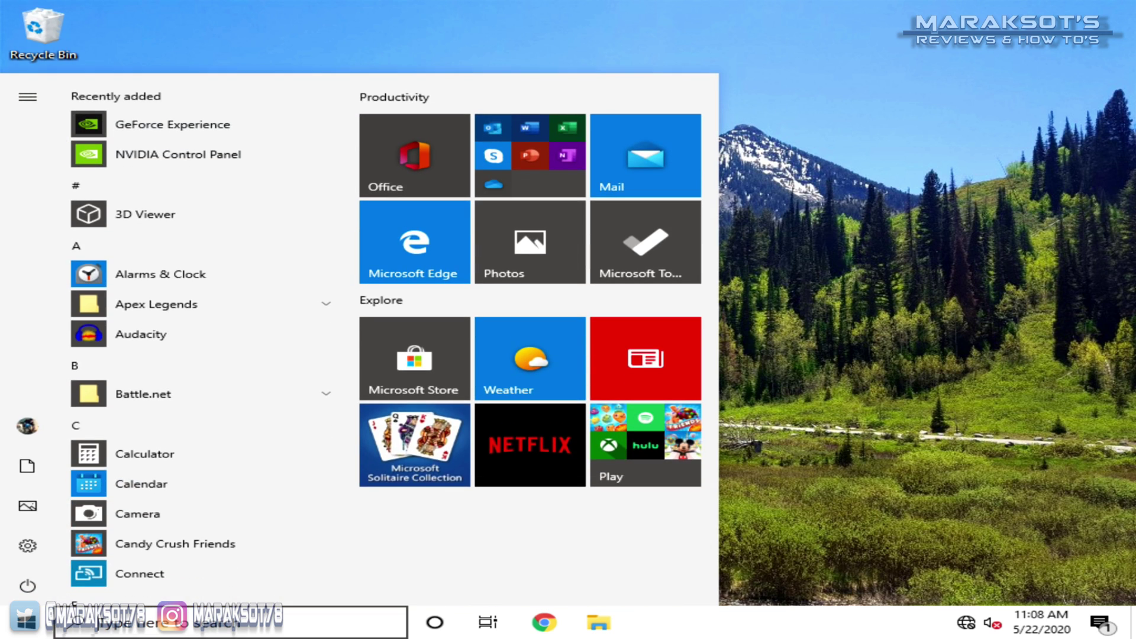
text(add)
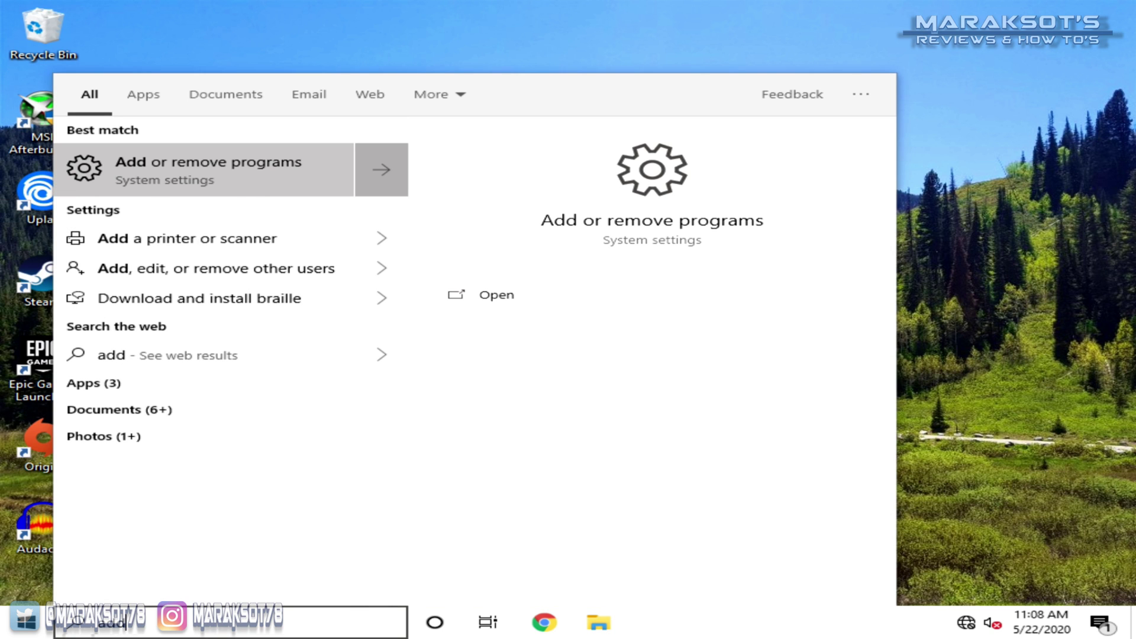
click(249, 180)
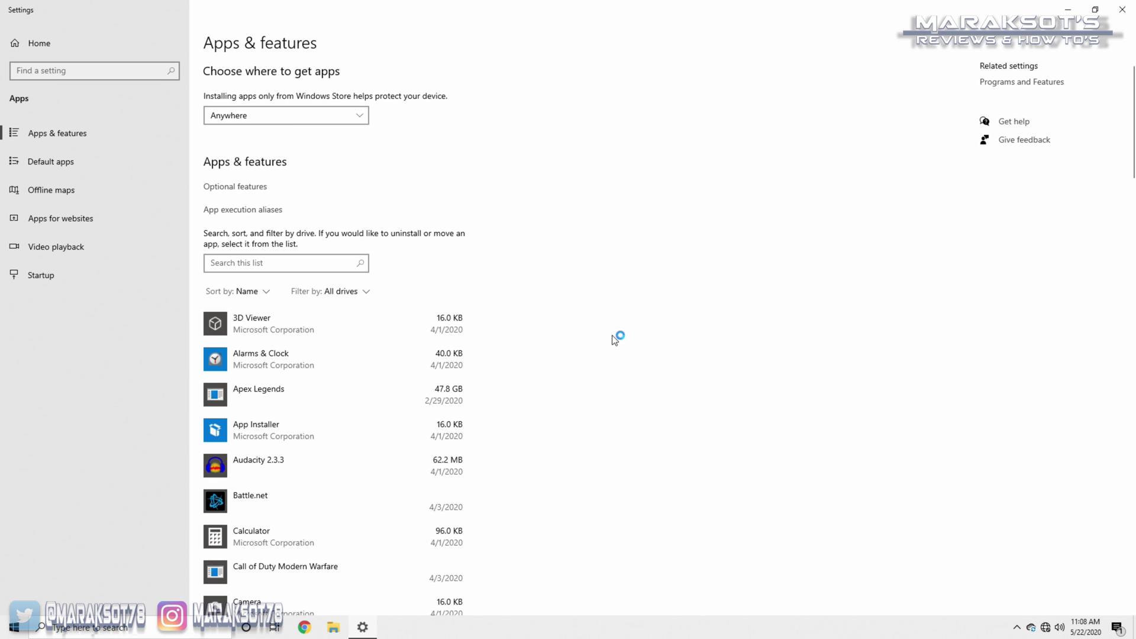
Uninstall NVIDIA Control Panel and NVIDIA PhysX System Software 9.19.0218 from the installed apps
scroll(462, 302, down, 6)
scroll(454, 297, down, 13)
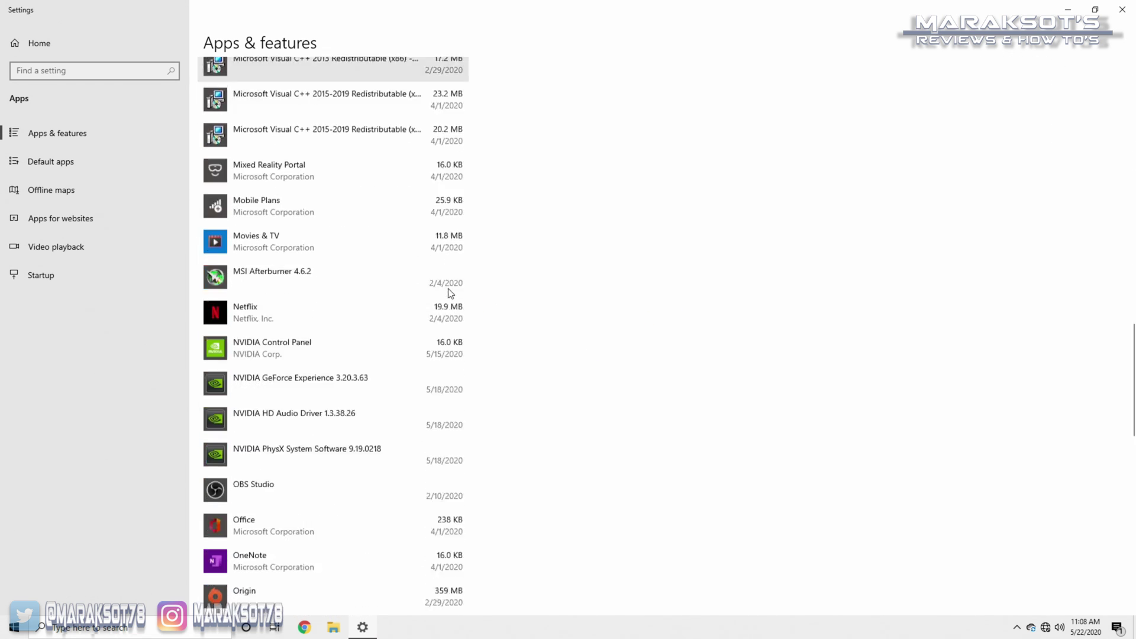
scroll(450, 294, down, 2)
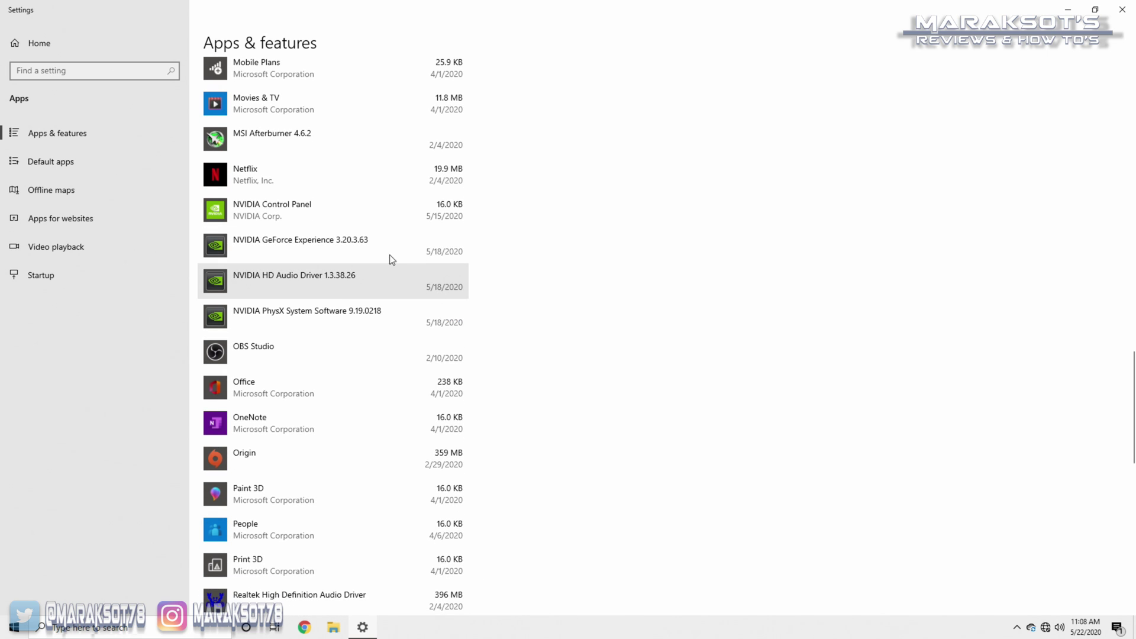
click(387, 207)
click(442, 264)
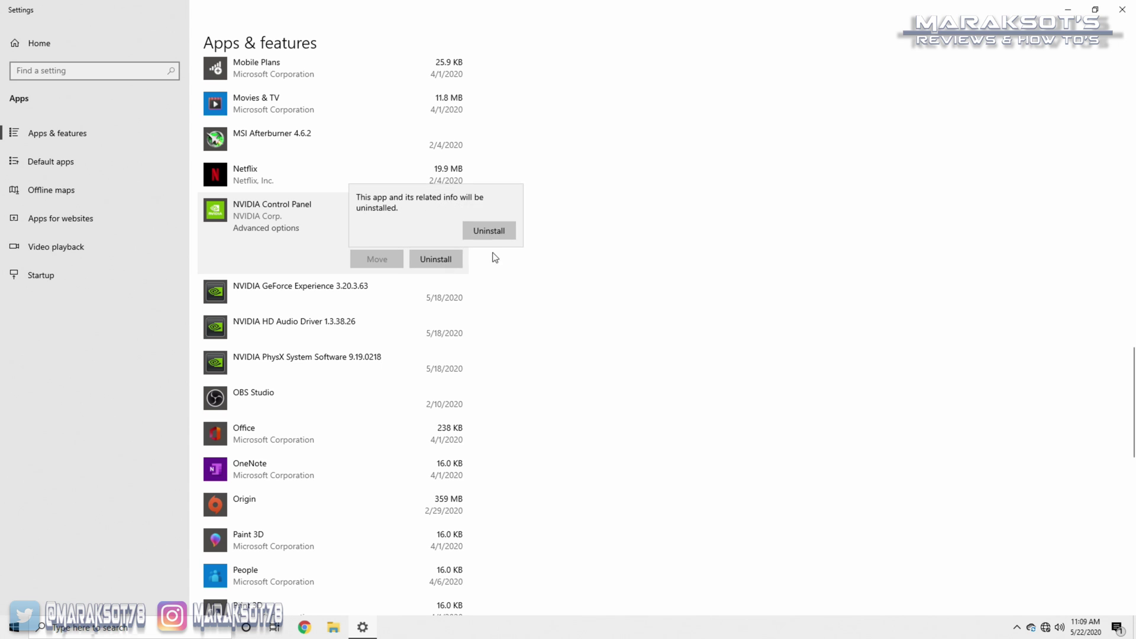
click(496, 230)
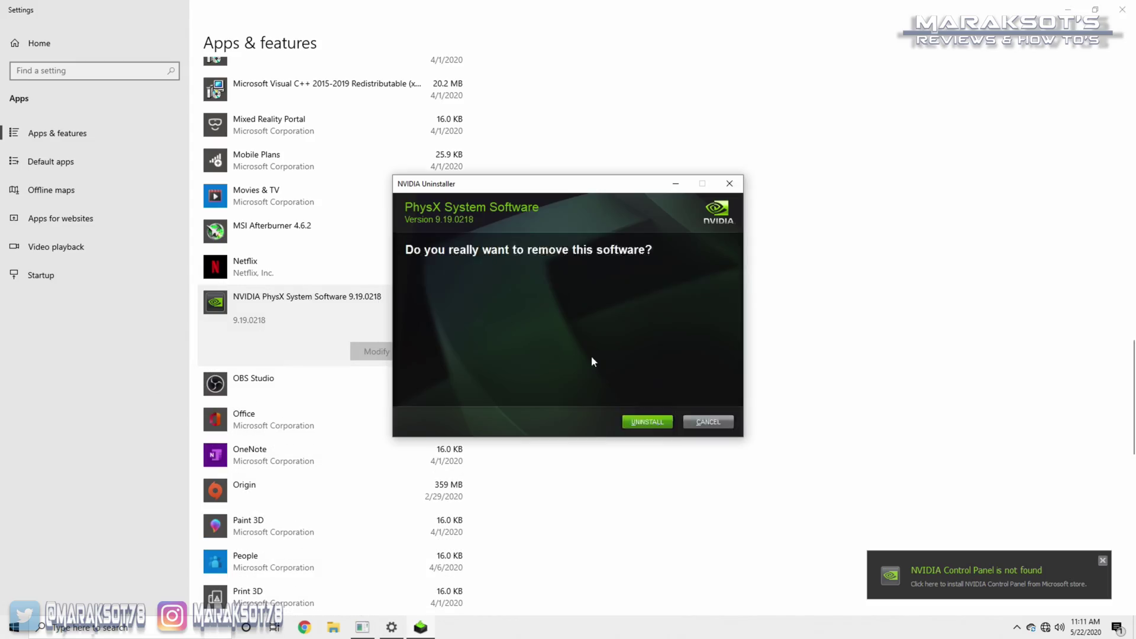
click(647, 420)
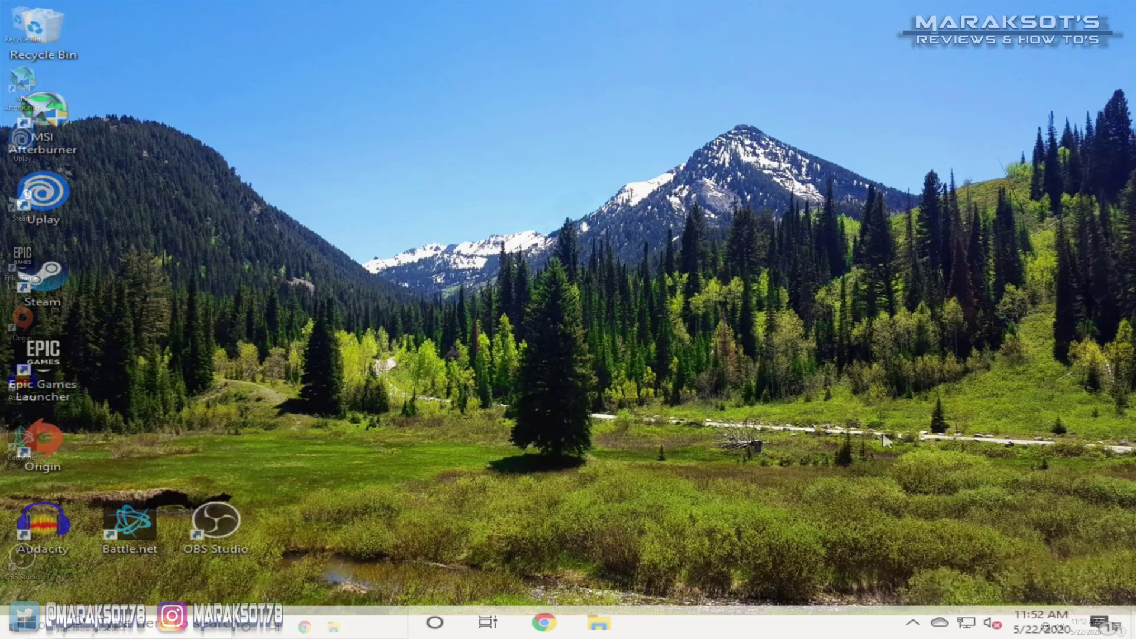
Switch to Chrome, go to nvidia.com and open the GeForce drivers page
click(544, 622)
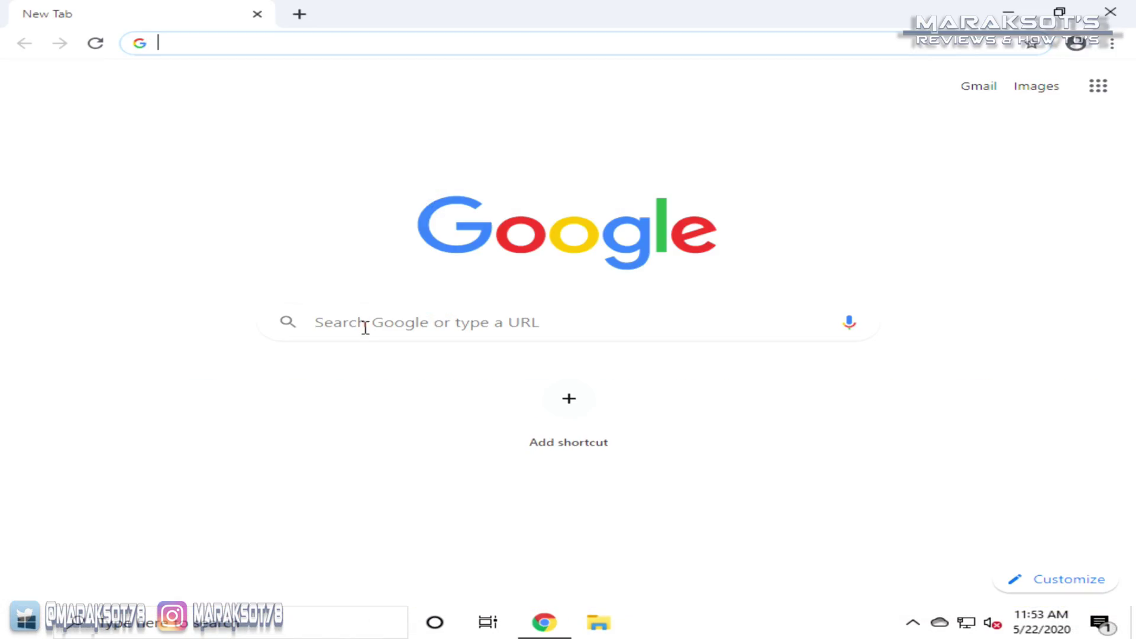
click(366, 327)
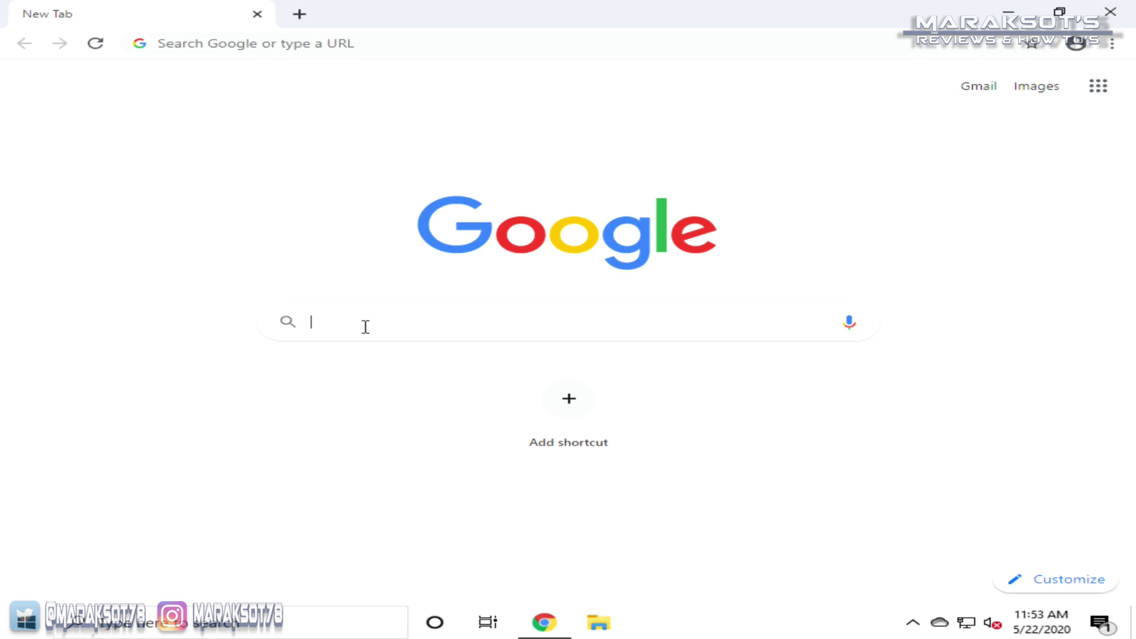
text(nvidia.com)
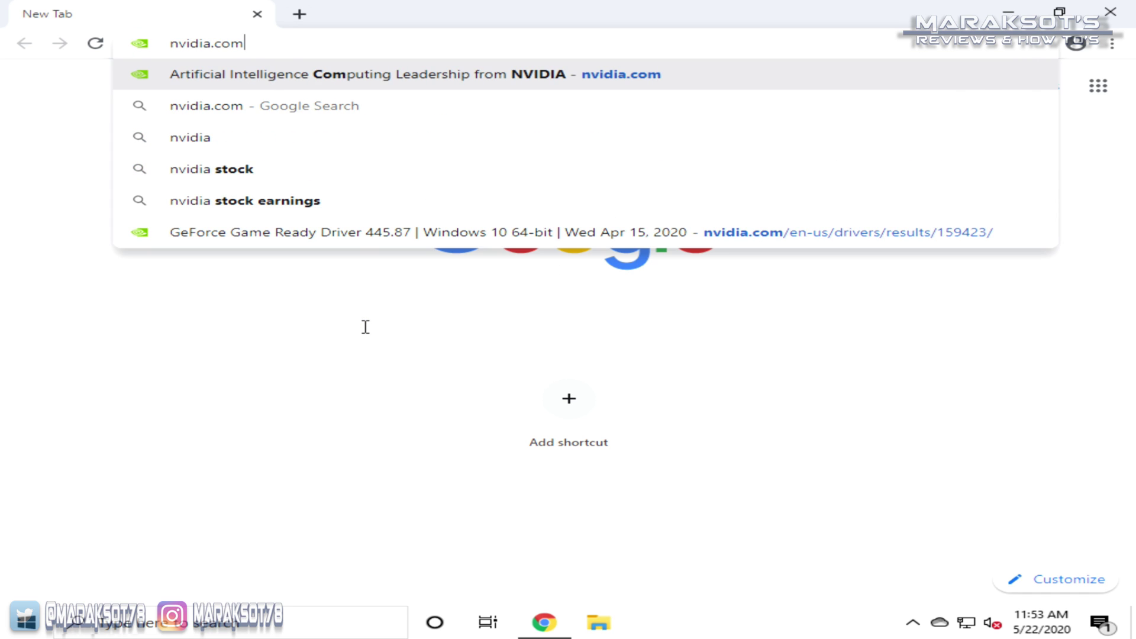
key(Return)
mouse_move(525, 126)
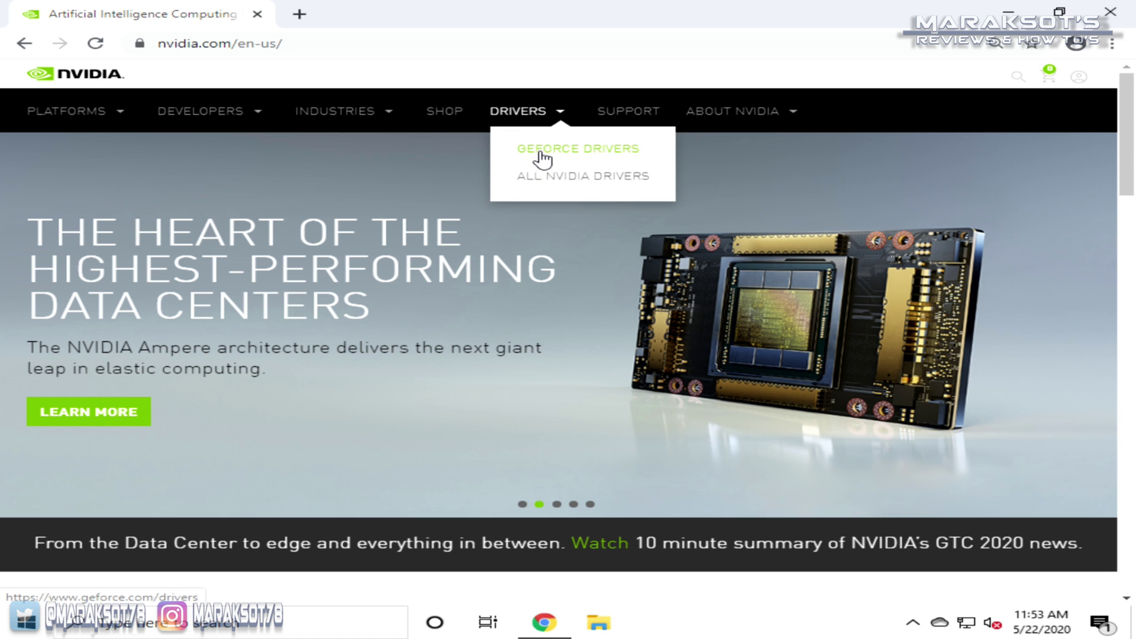
click(541, 158)
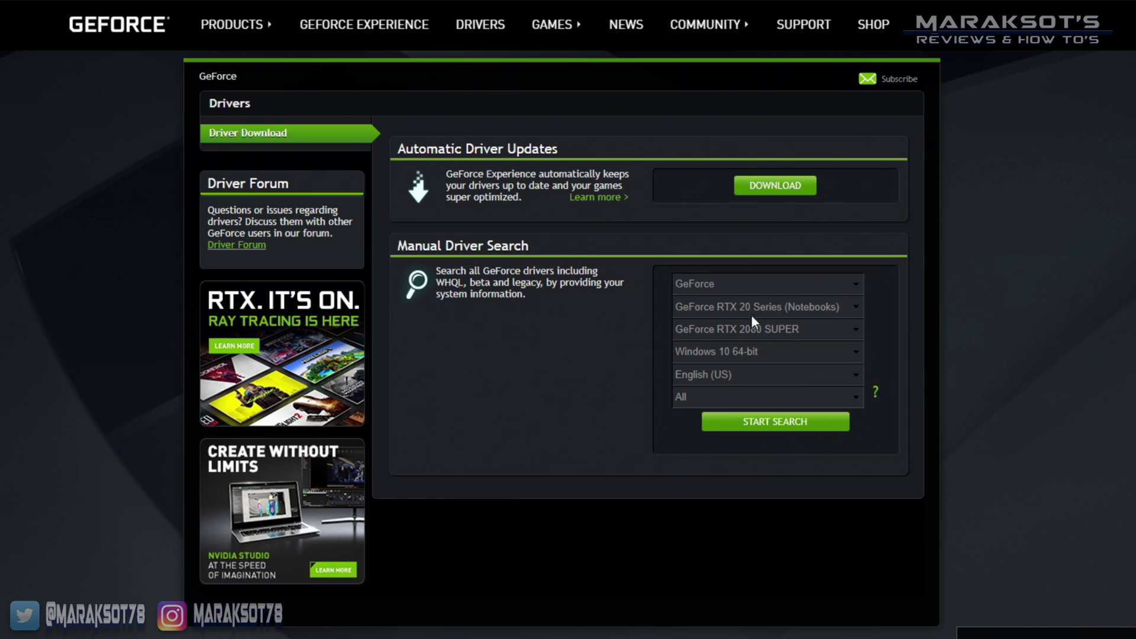
Run a manual driver search for GeForce 10 Series, GeForce GTX 1060, Windows 10 64-bit, English (US)
click(768, 307)
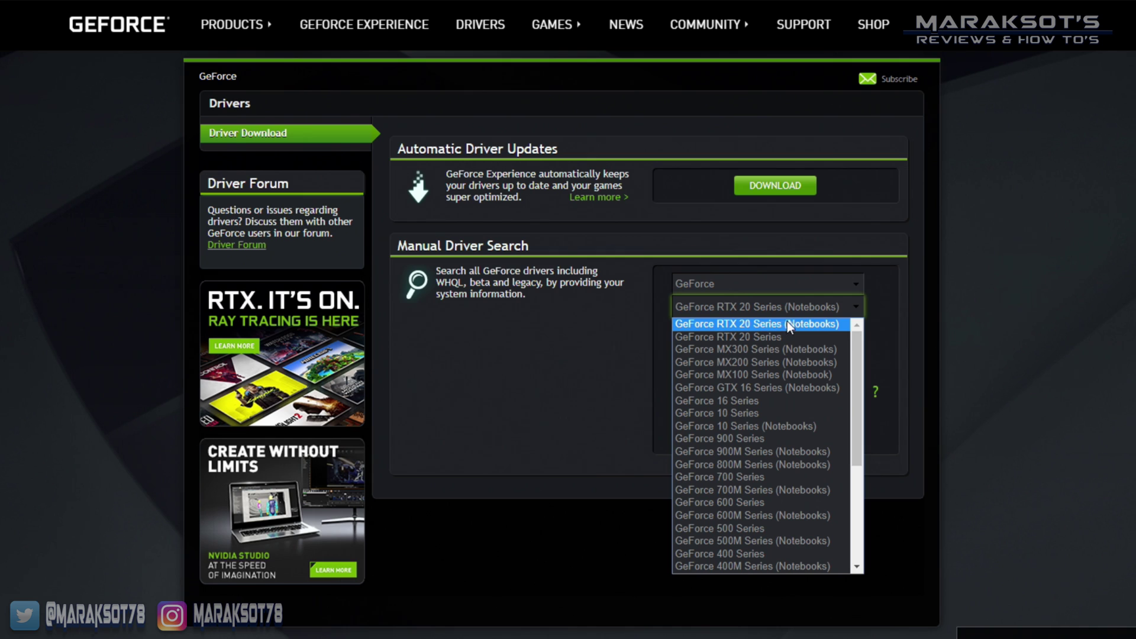
click(738, 411)
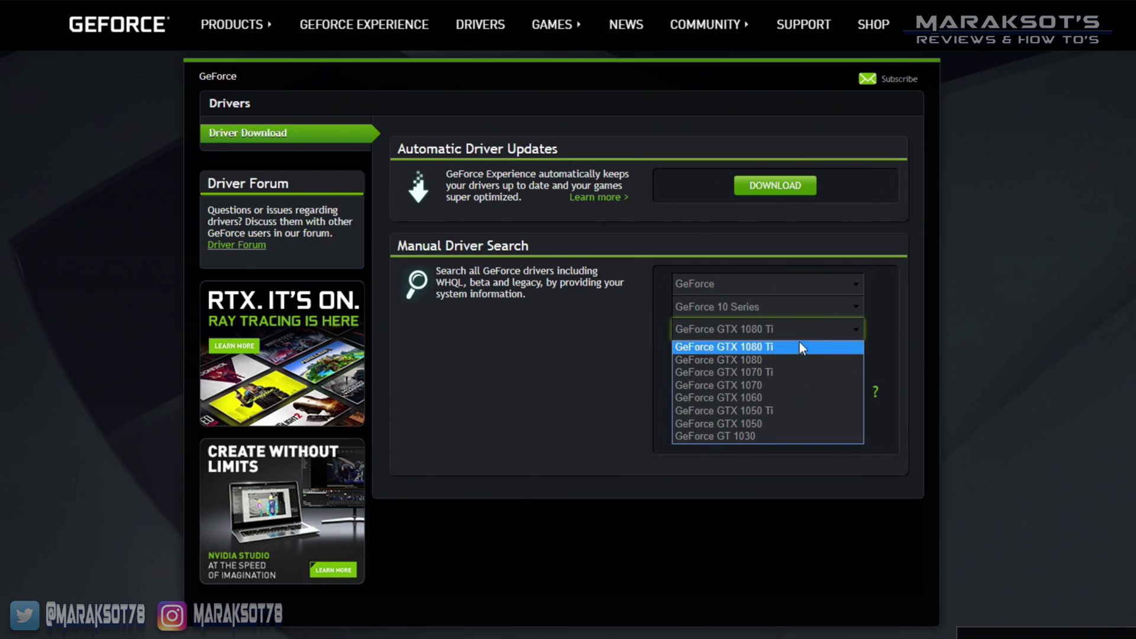
click(753, 398)
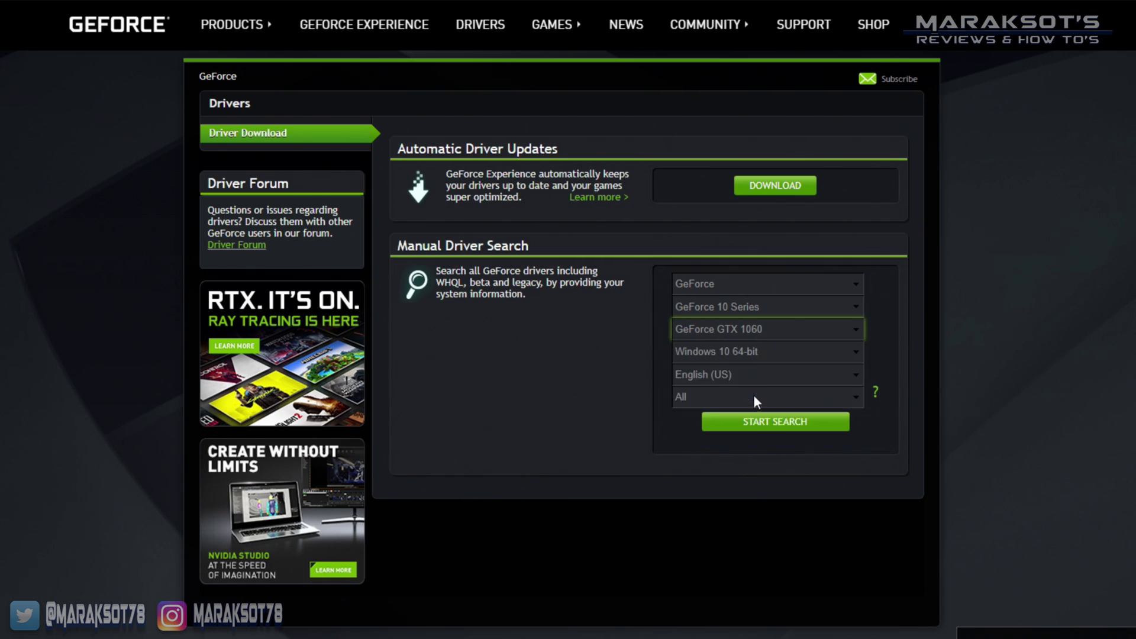
click(820, 351)
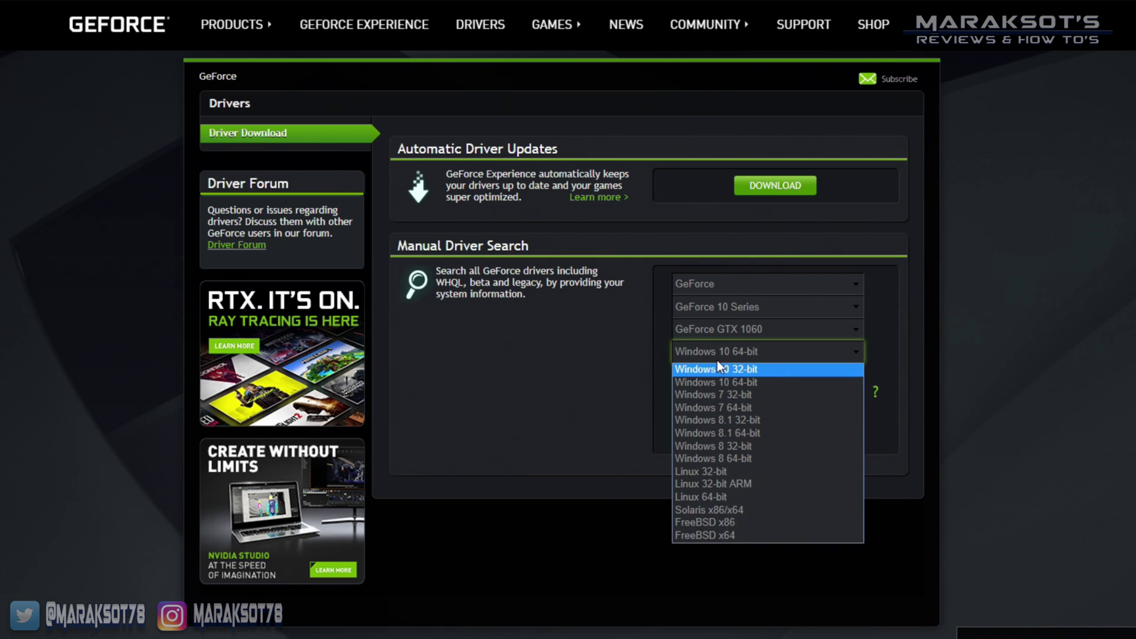
click(736, 383)
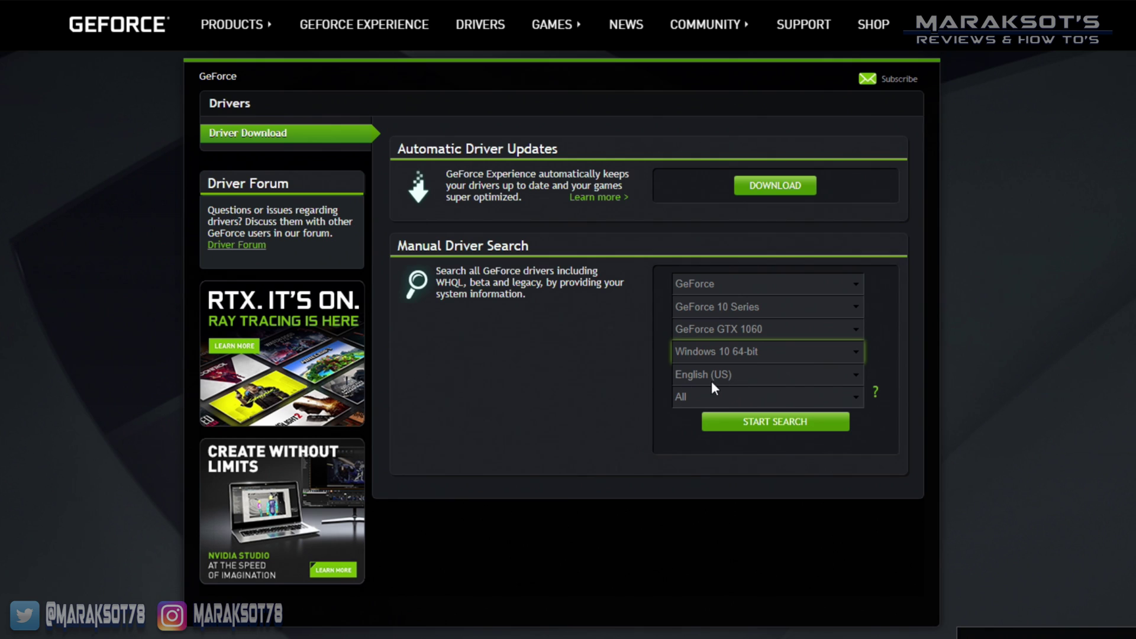
click(837, 376)
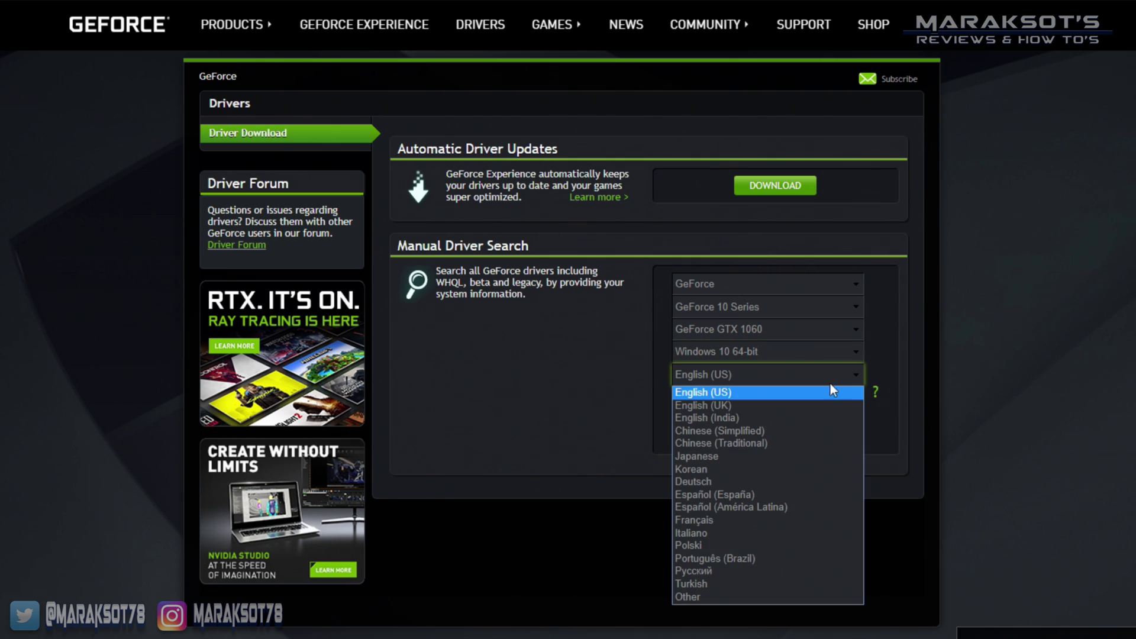
click(739, 392)
click(778, 420)
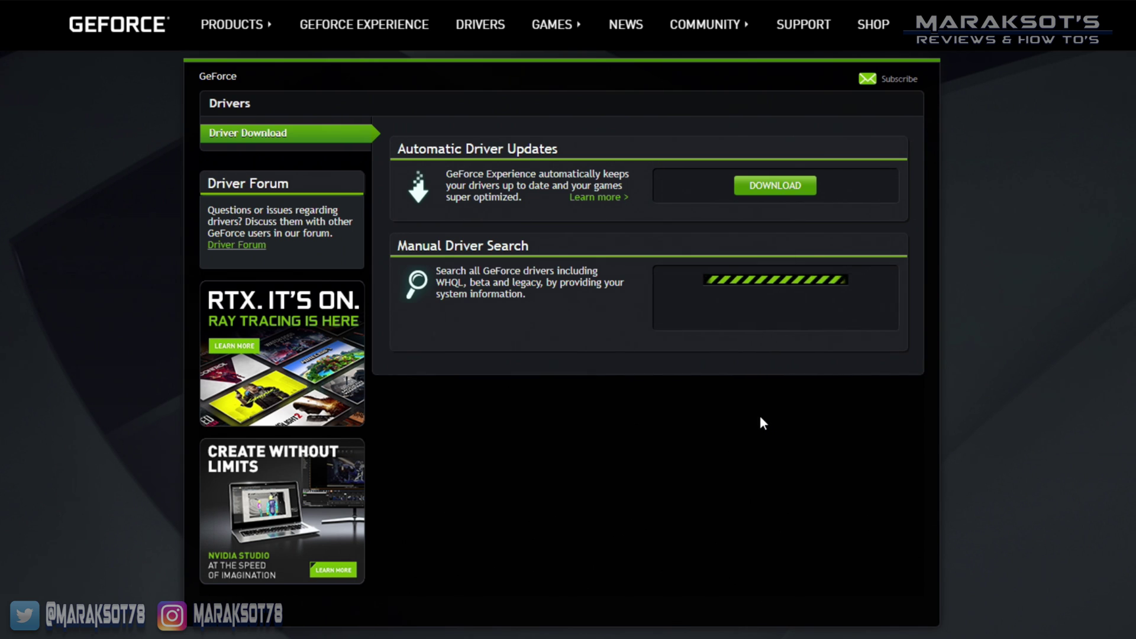
scroll(920, 414, down, 3)
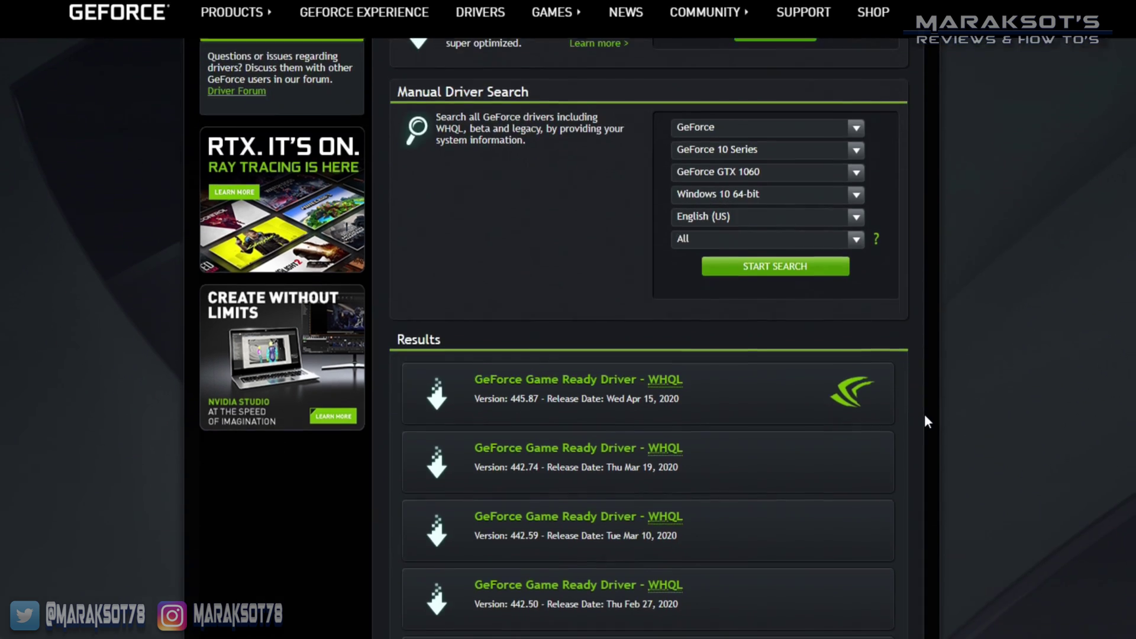
Download the GeForce Game Ready Driver version 445.87 from the results and show the downloaded file in its folder
click(700, 396)
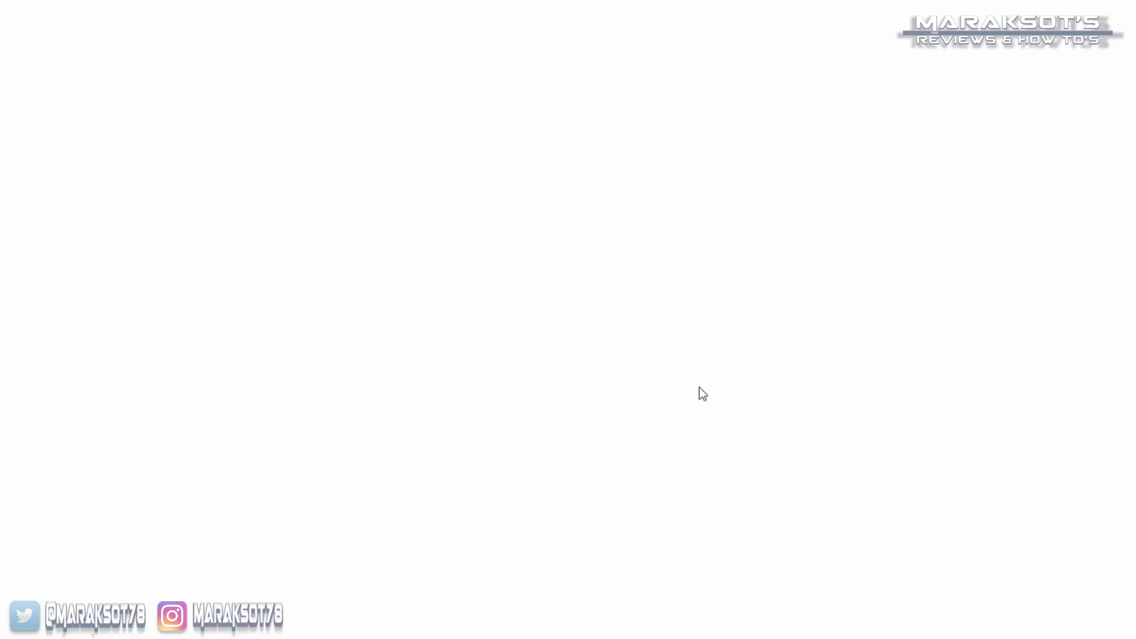
click(867, 140)
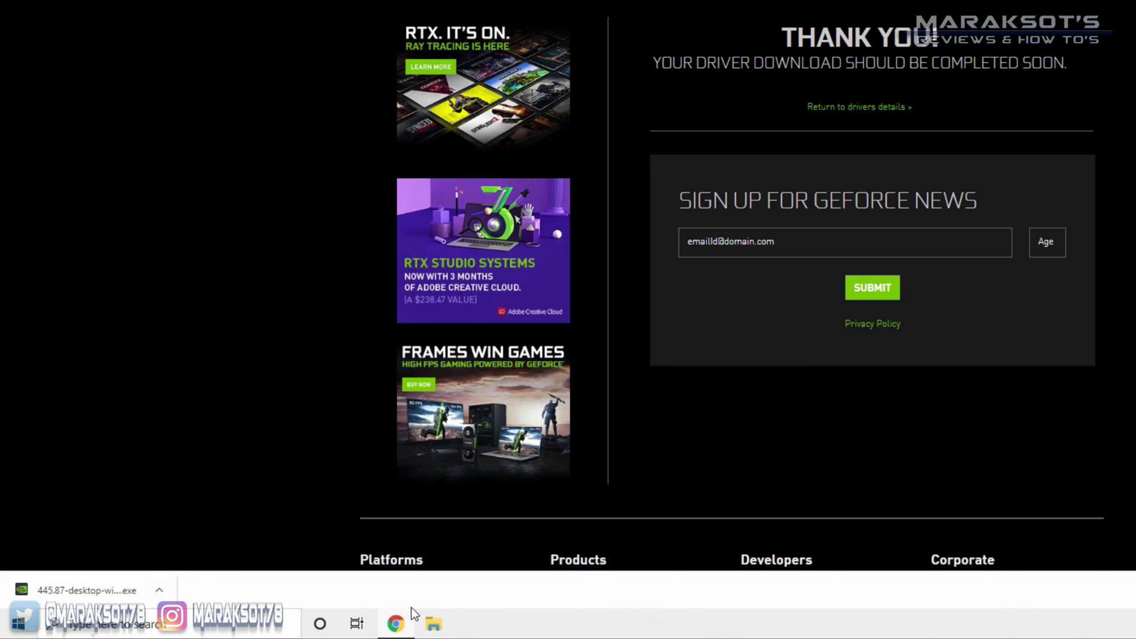
click(161, 589)
click(195, 537)
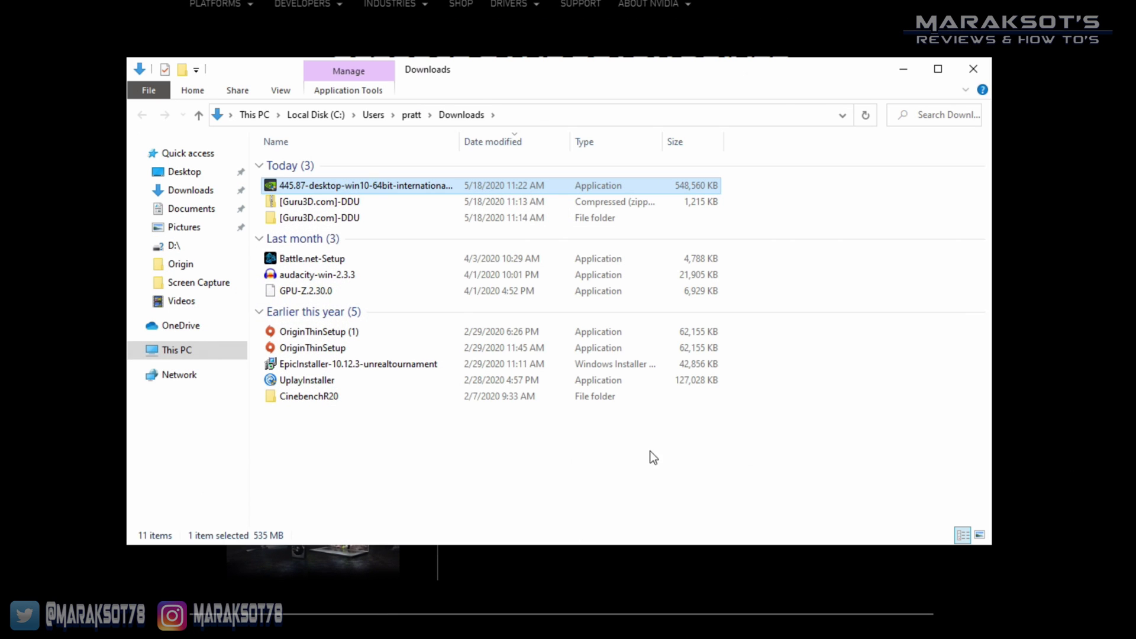
Launch the downloaded 445.87 installer, allow it to make changes, and extract its files to the default C:\NVIDIA path
double_click(421, 187)
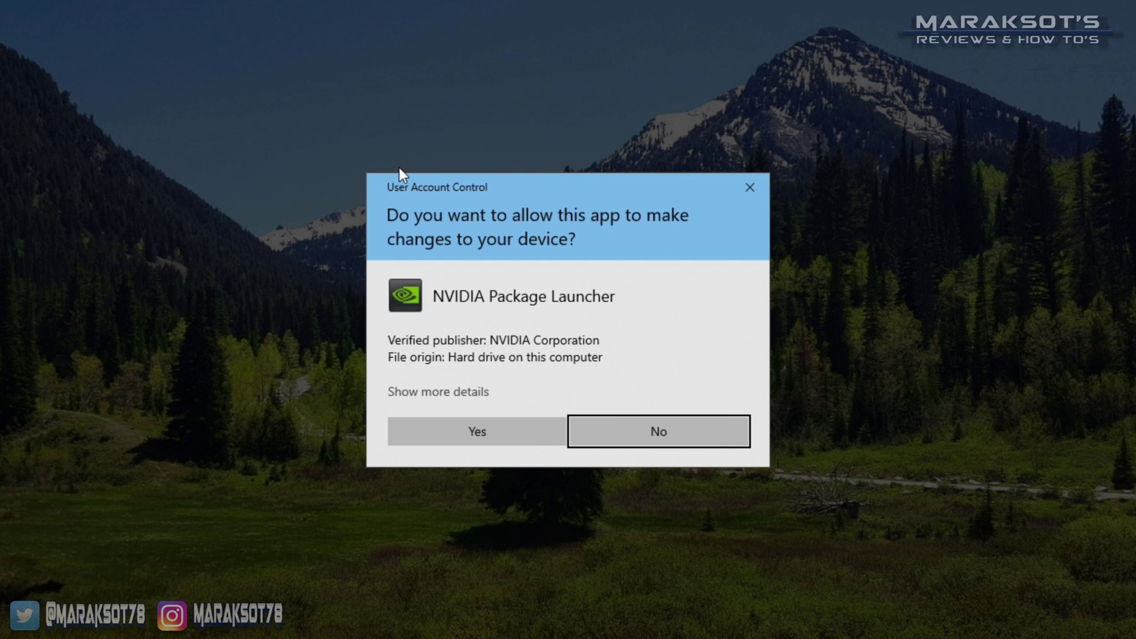
click(492, 431)
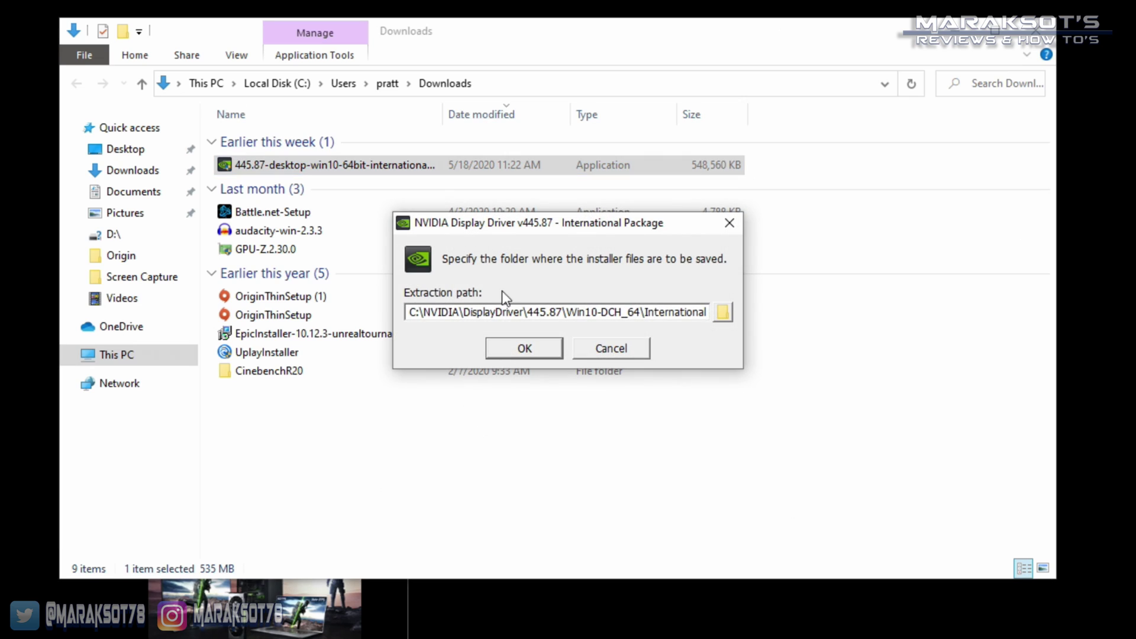
click(724, 312)
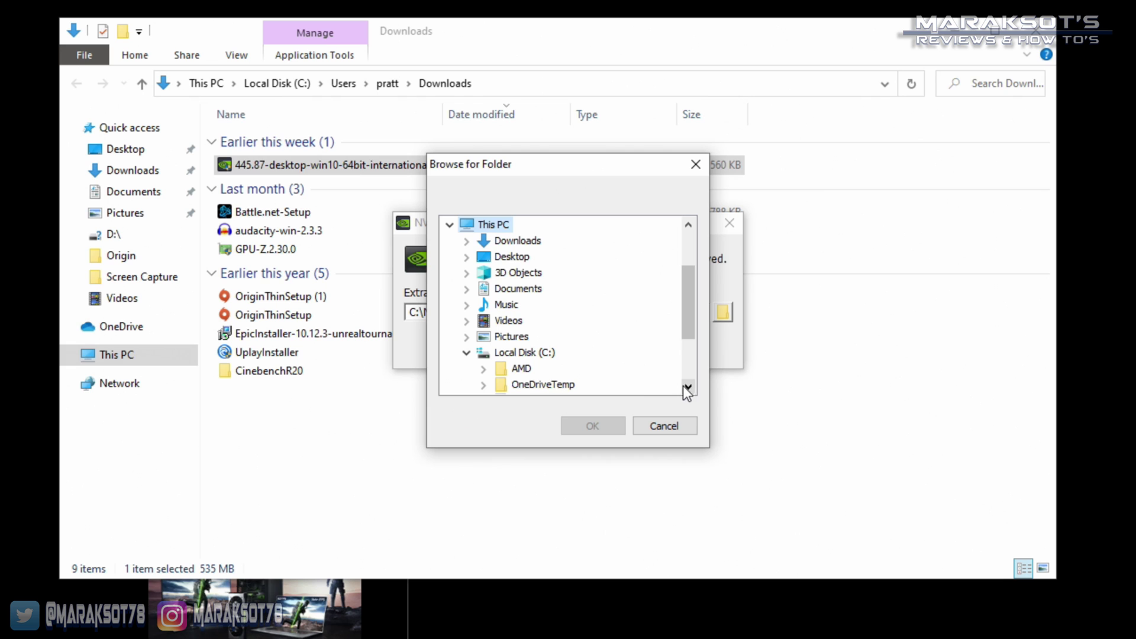
click(664, 425)
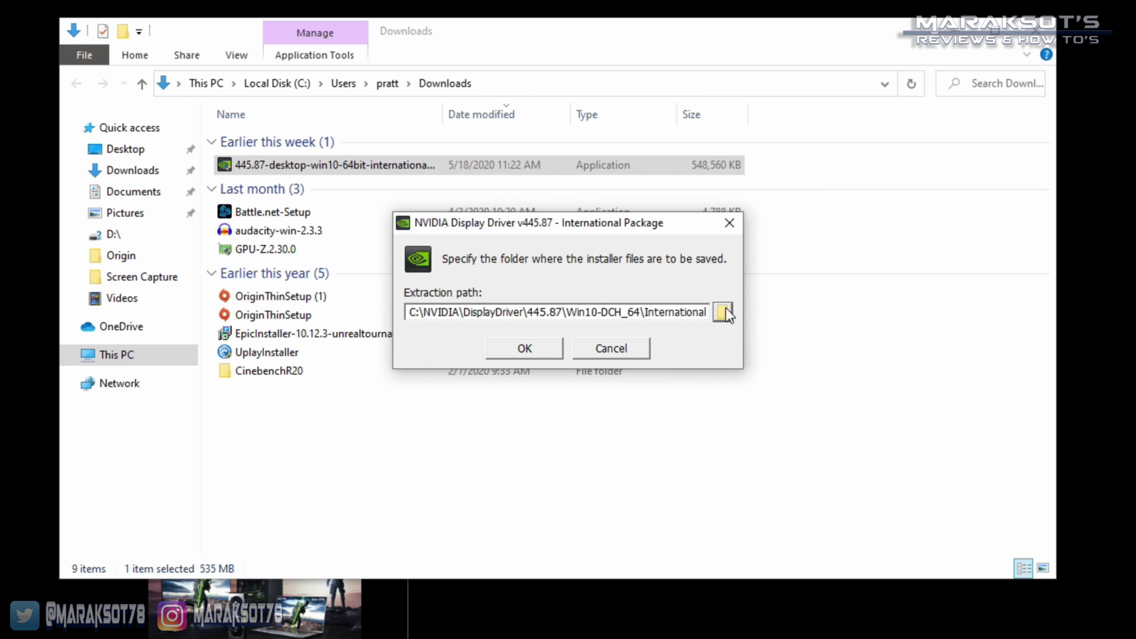
click(522, 349)
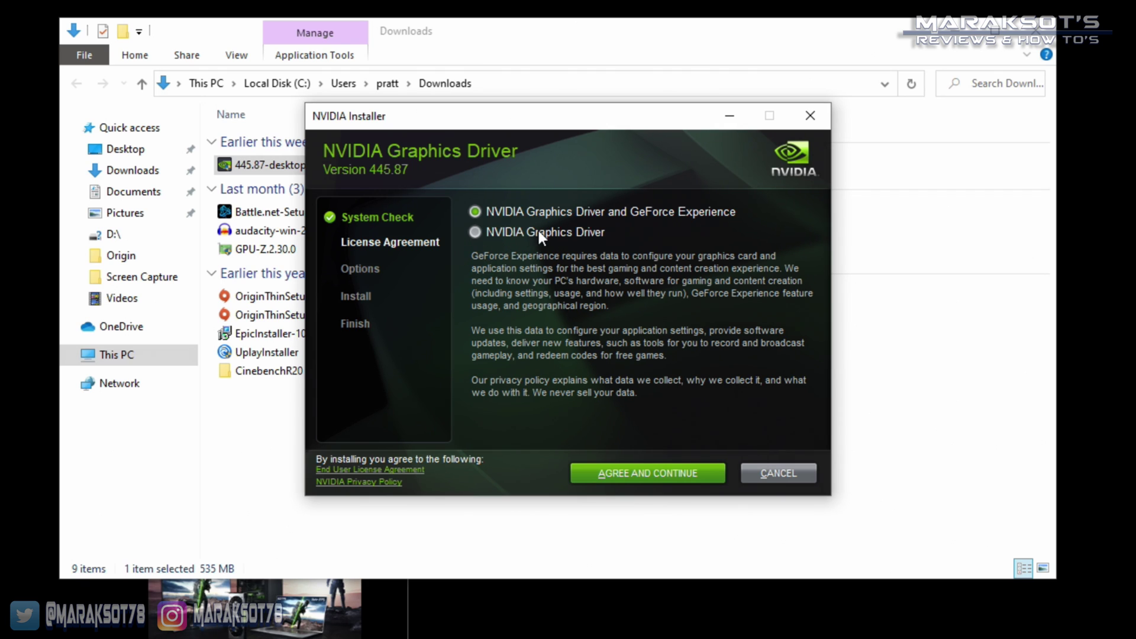
Choose NVIDIA Graphics Driver and GeForce Experience for installation and accept the license agreement
click(473, 233)
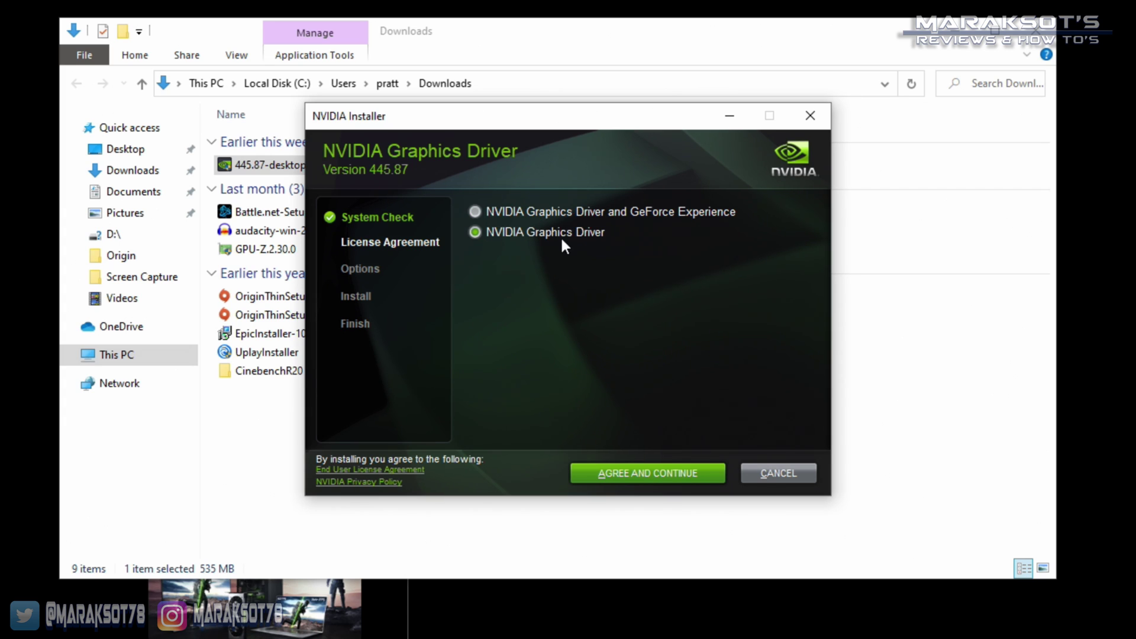
click(474, 211)
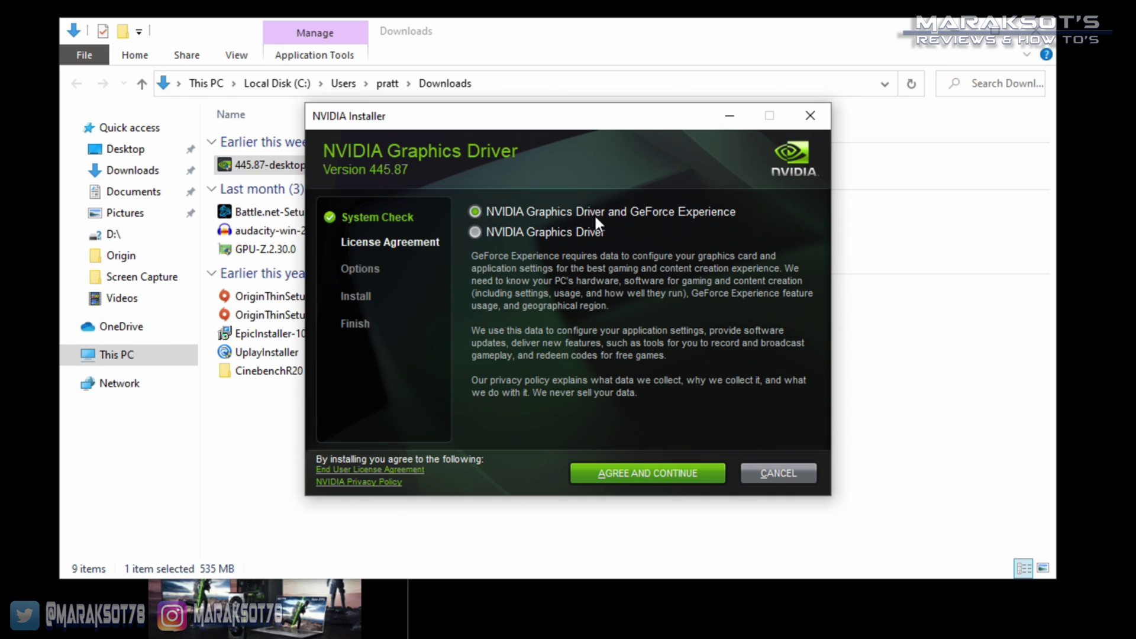
click(629, 473)
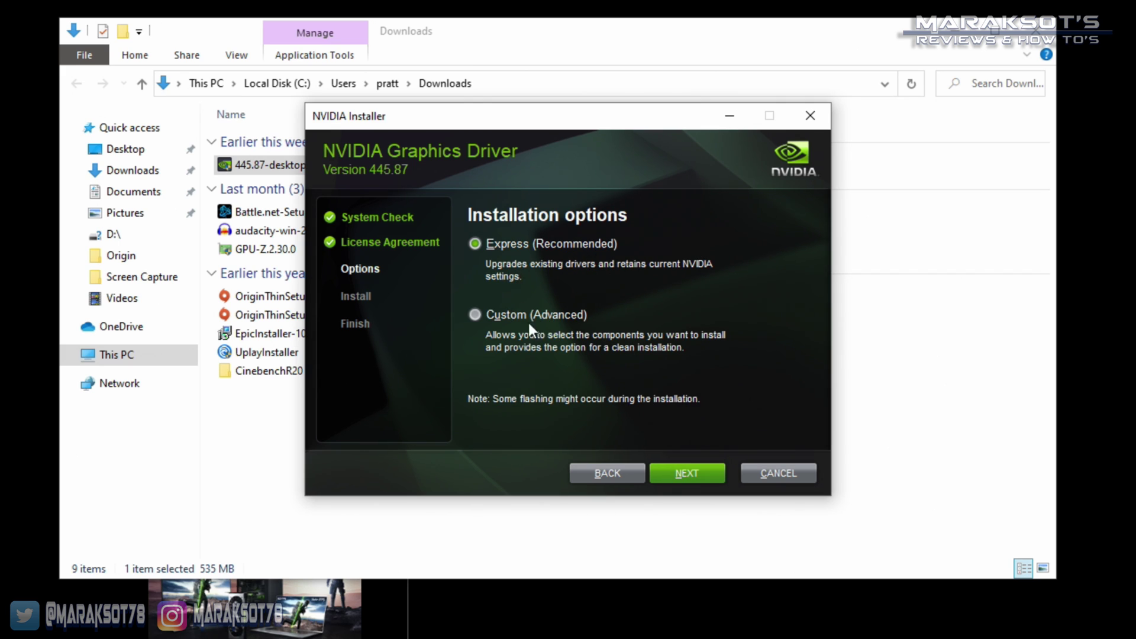
click(473, 314)
click(693, 474)
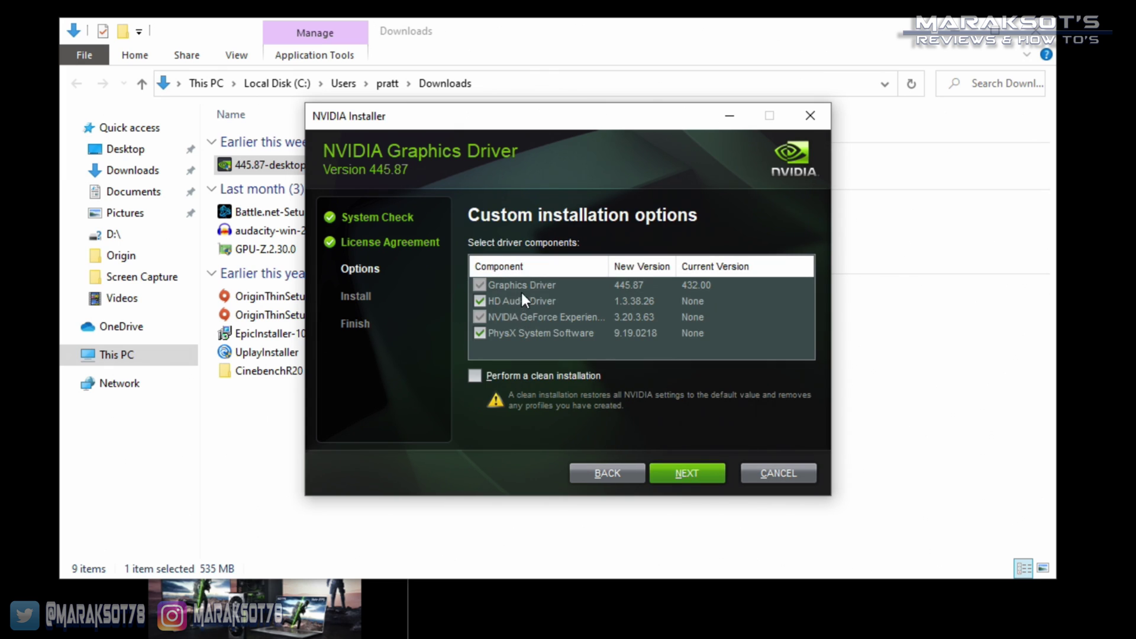
click(478, 301)
click(479, 334)
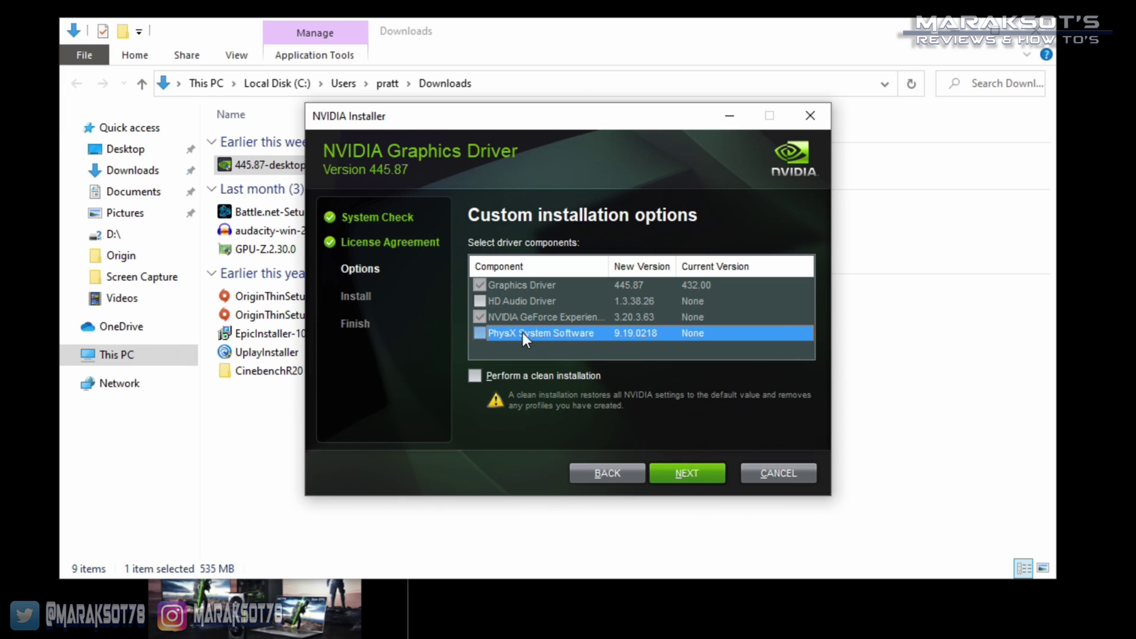
click(480, 302)
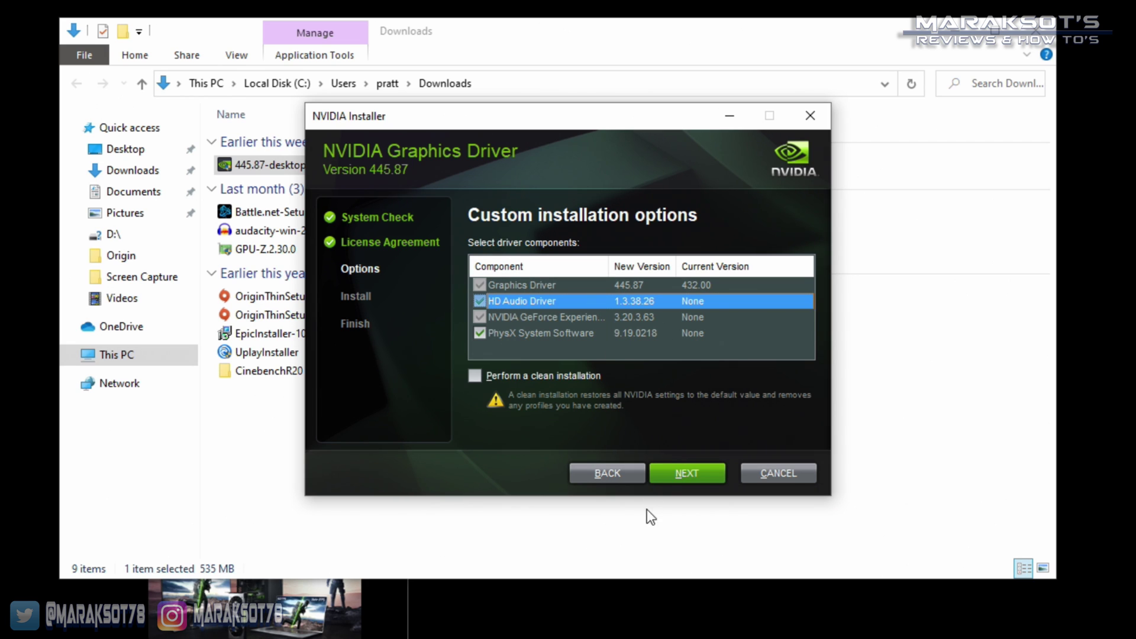
click(628, 479)
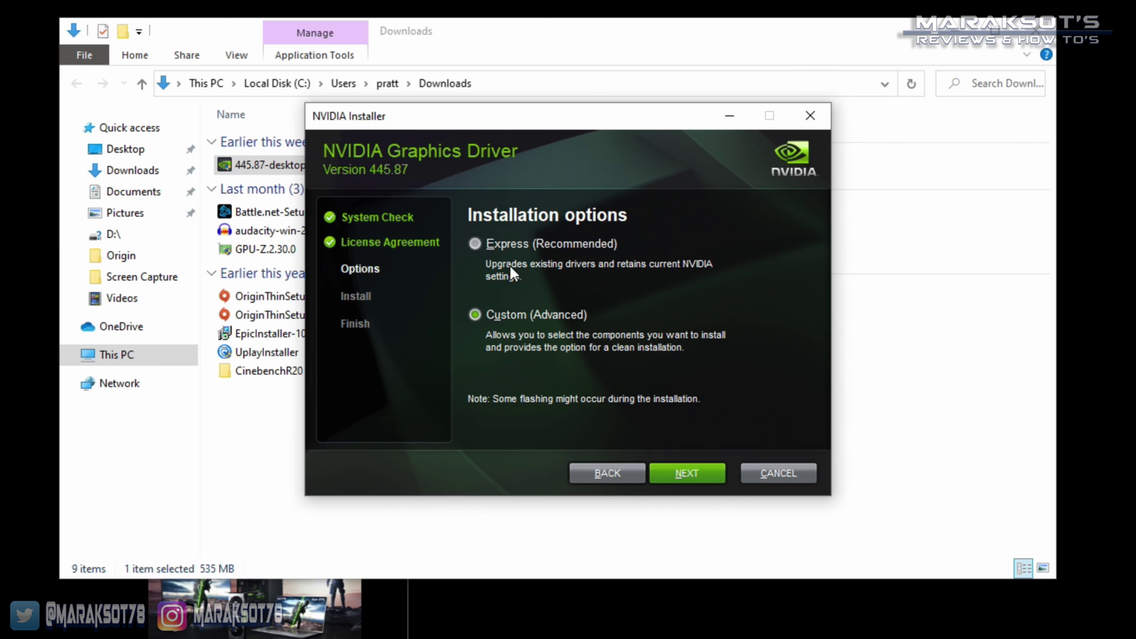
Install the NVIDIA driver with the Express (Recommended) option and close the finished installer
click(474, 243)
click(687, 472)
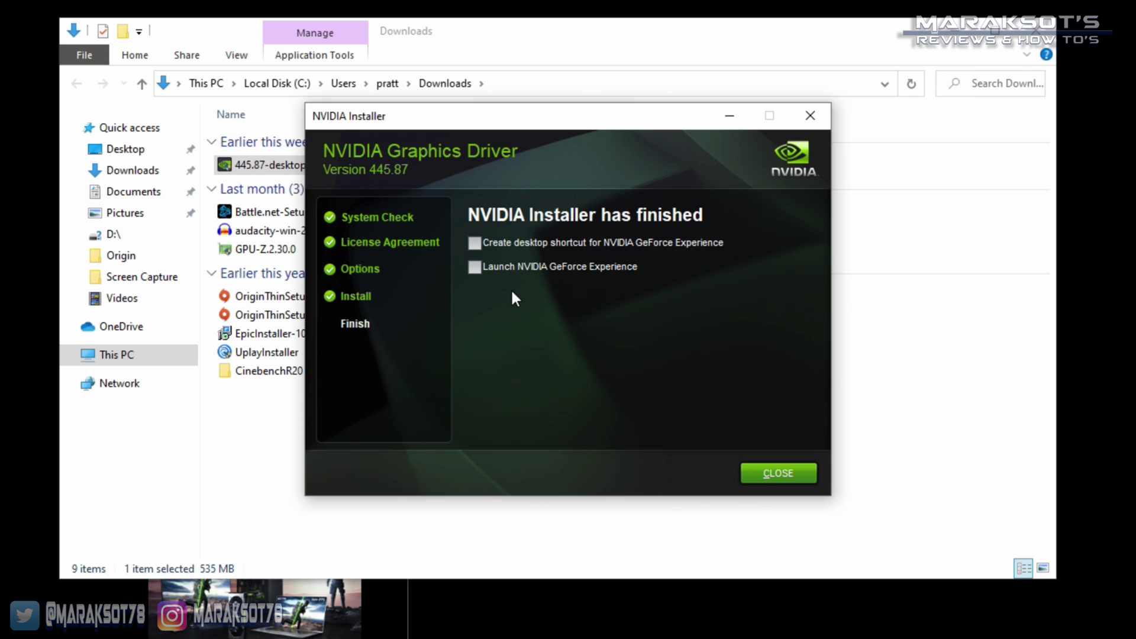
click(799, 477)
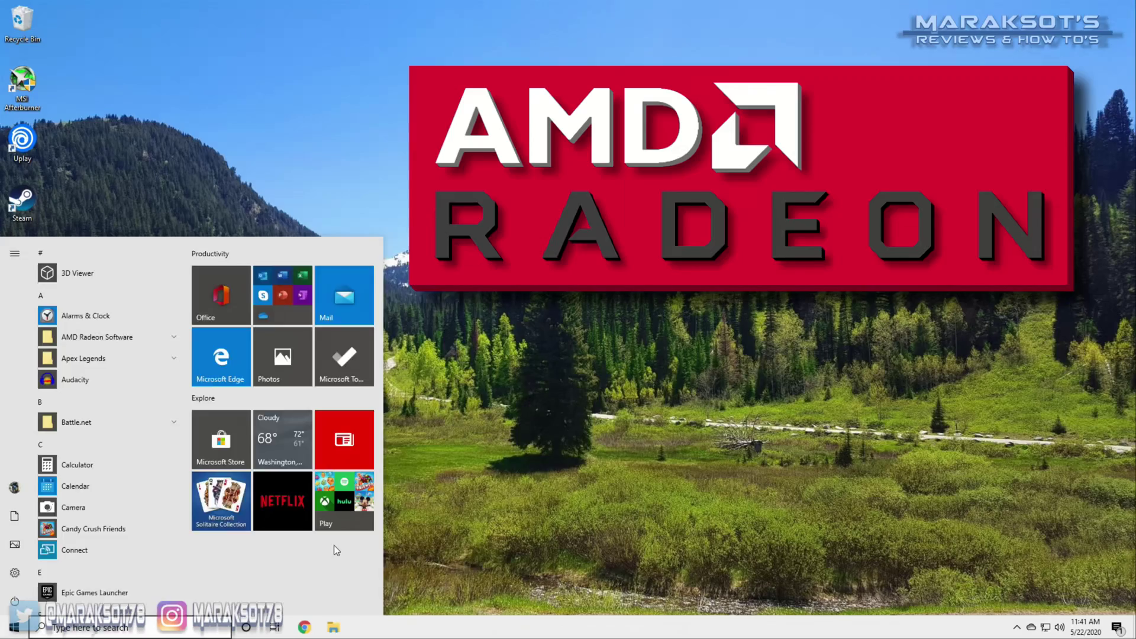
Search Windows for "add" to open Add or remove programs and start uninstalling AMD Software
text(add)
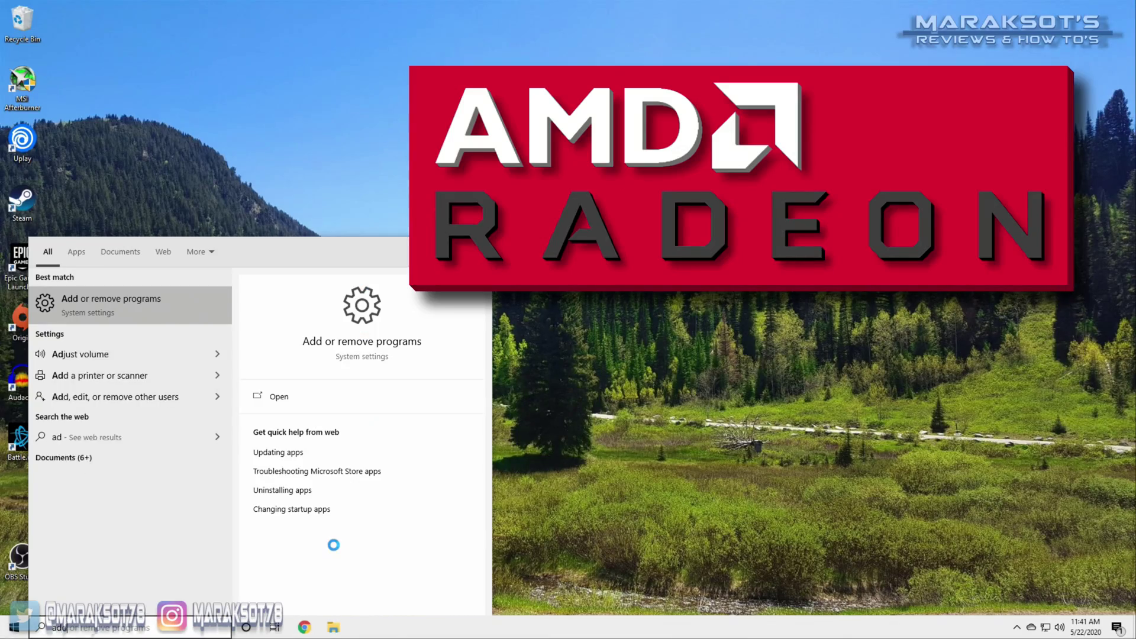
key(Return)
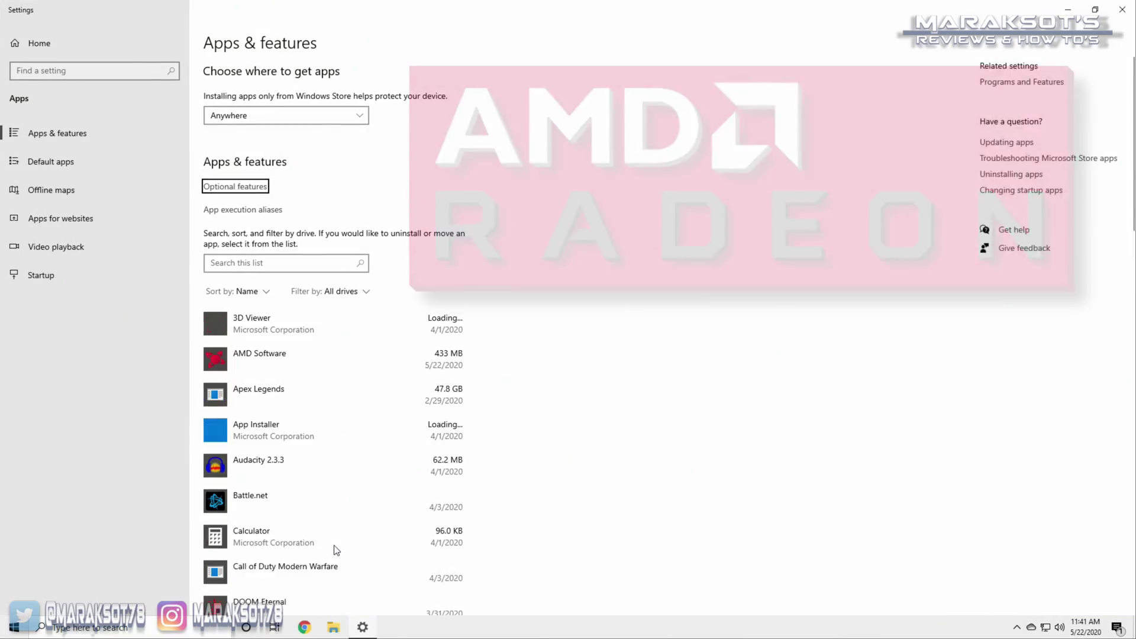
scroll(381, 426, down, 3)
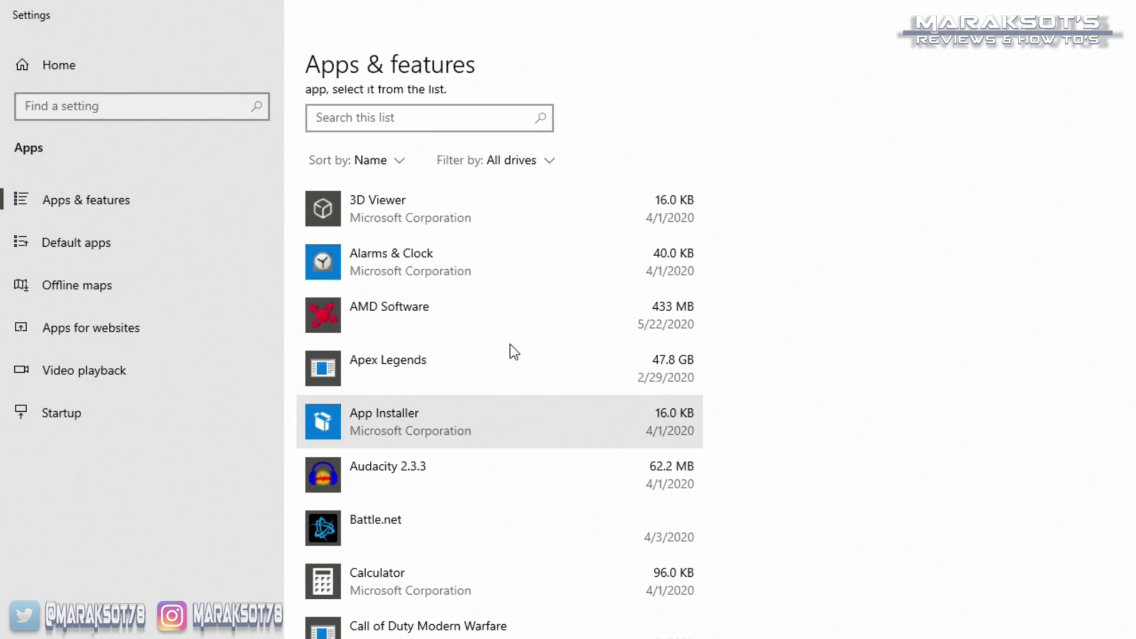
click(417, 321)
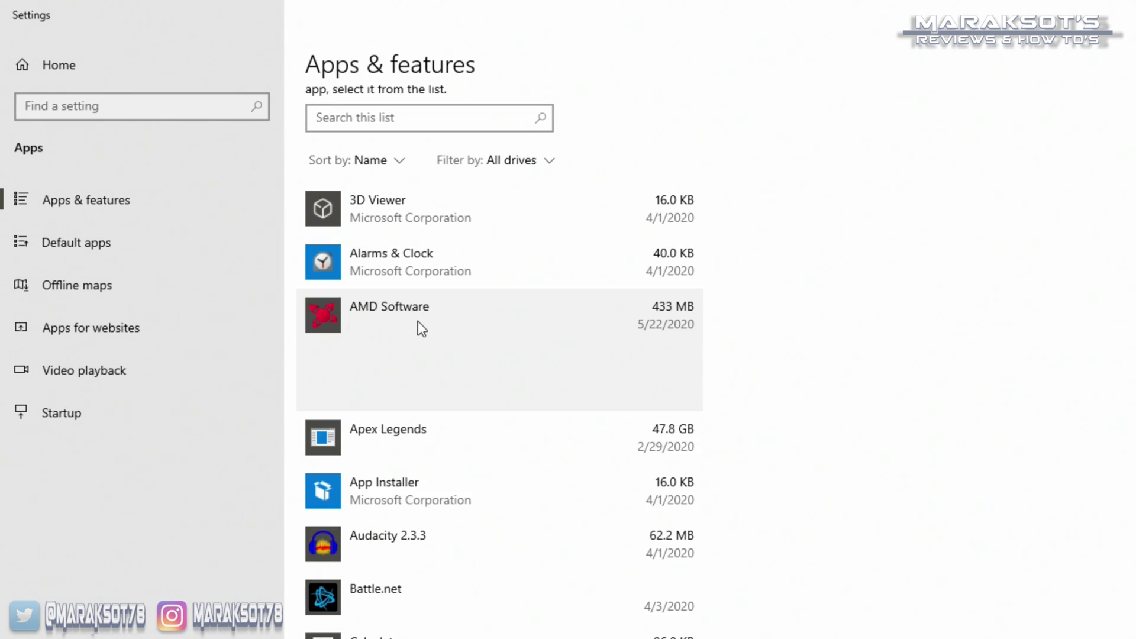
click(652, 388)
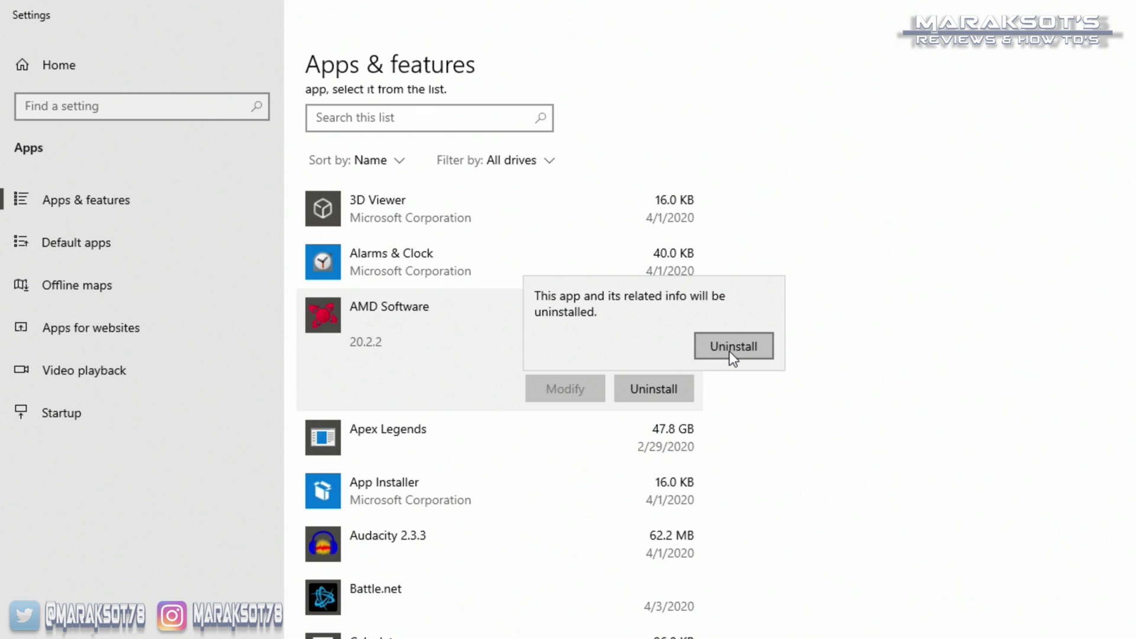
click(729, 347)
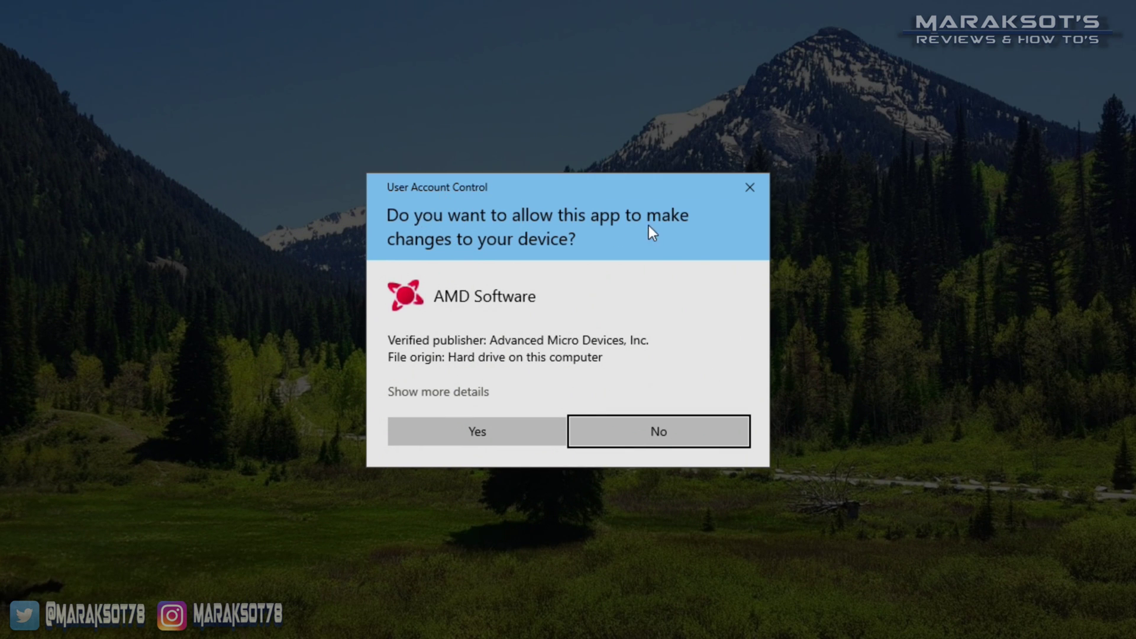
Allow the AMD uninstaller to make changes, uninstall Radeon Software 20.2.2, and restart the computer
click(485, 432)
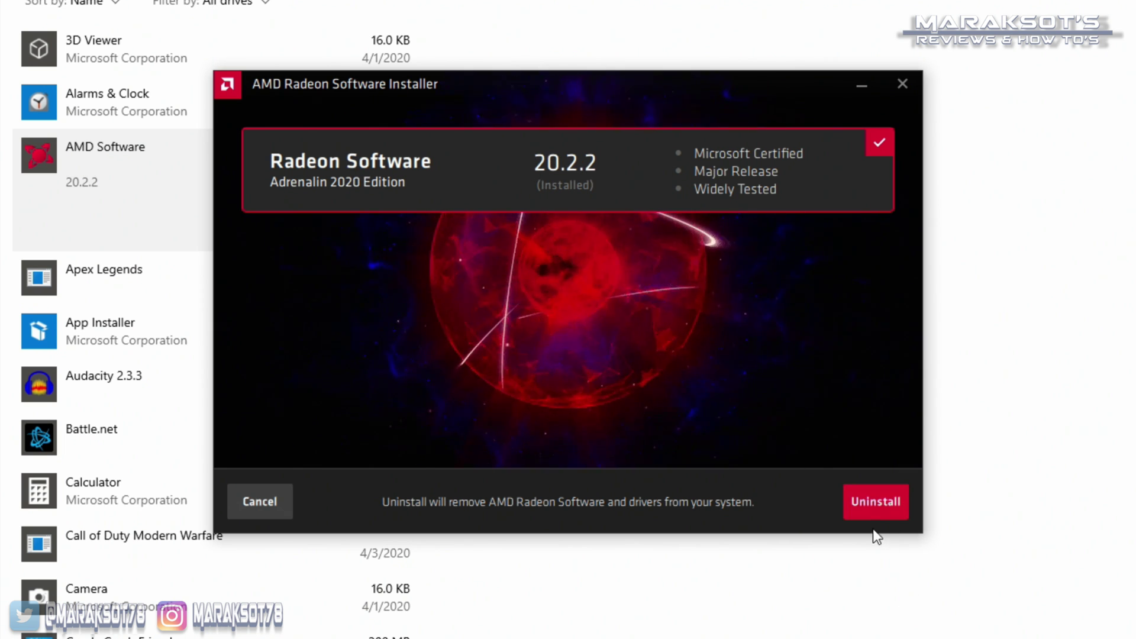
click(867, 503)
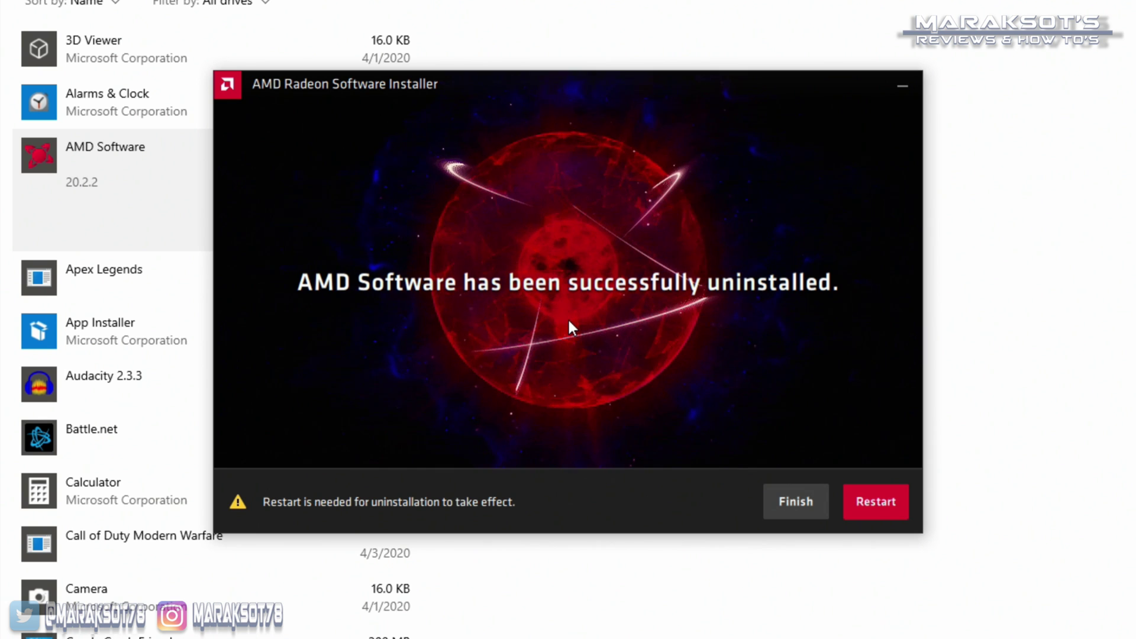
click(878, 503)
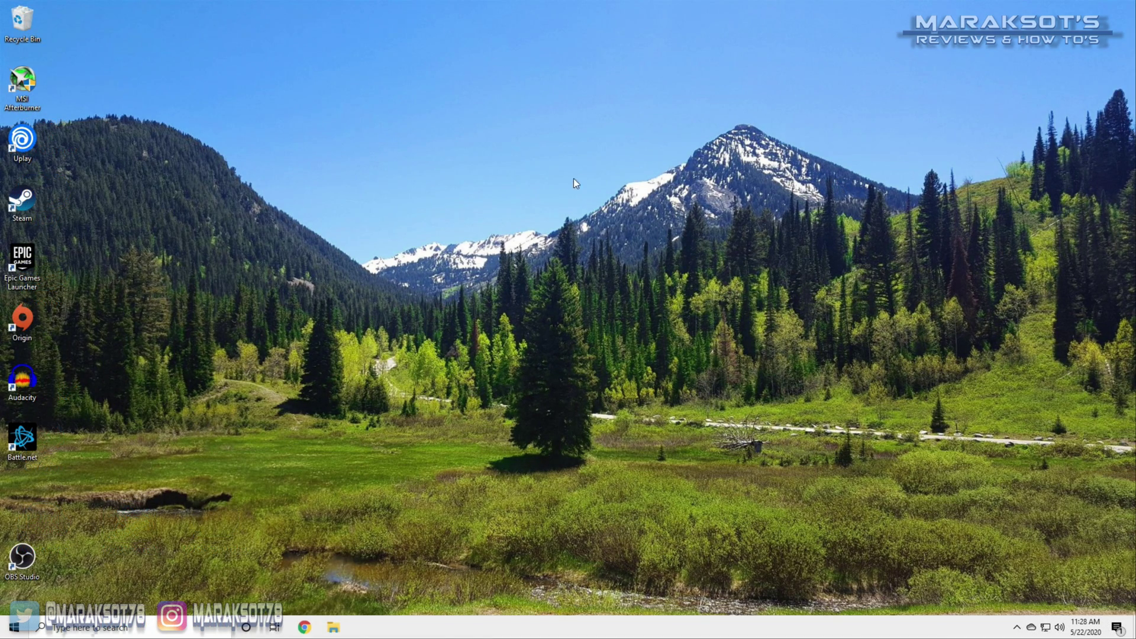
Switch to Chrome, go to amd.com and open the Drivers & Support page
click(304, 627)
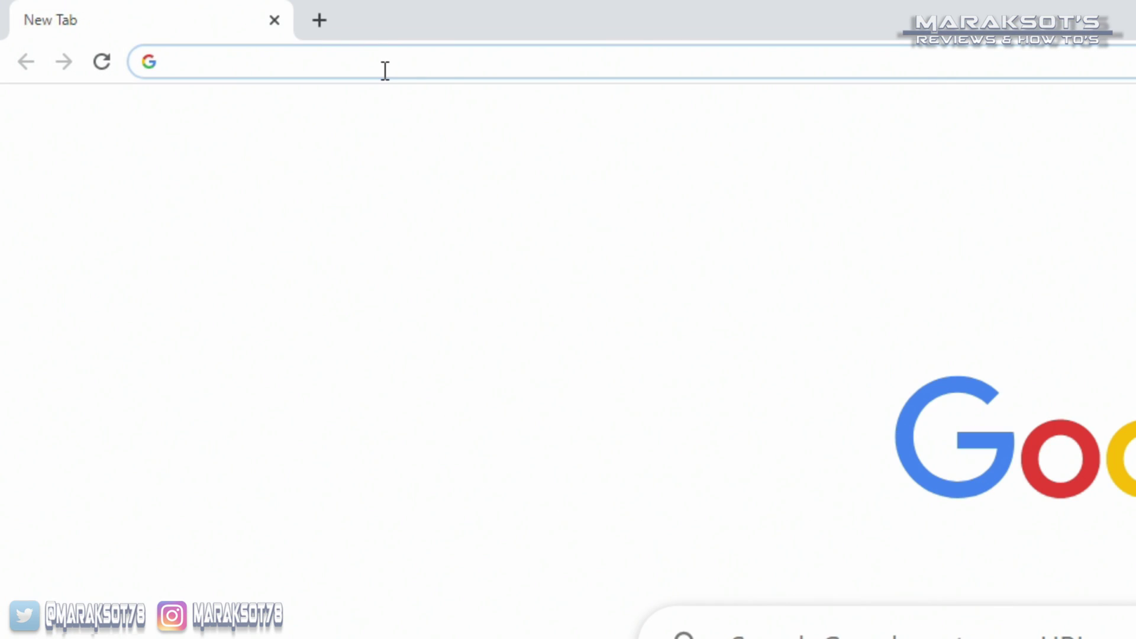
text(amd.com)
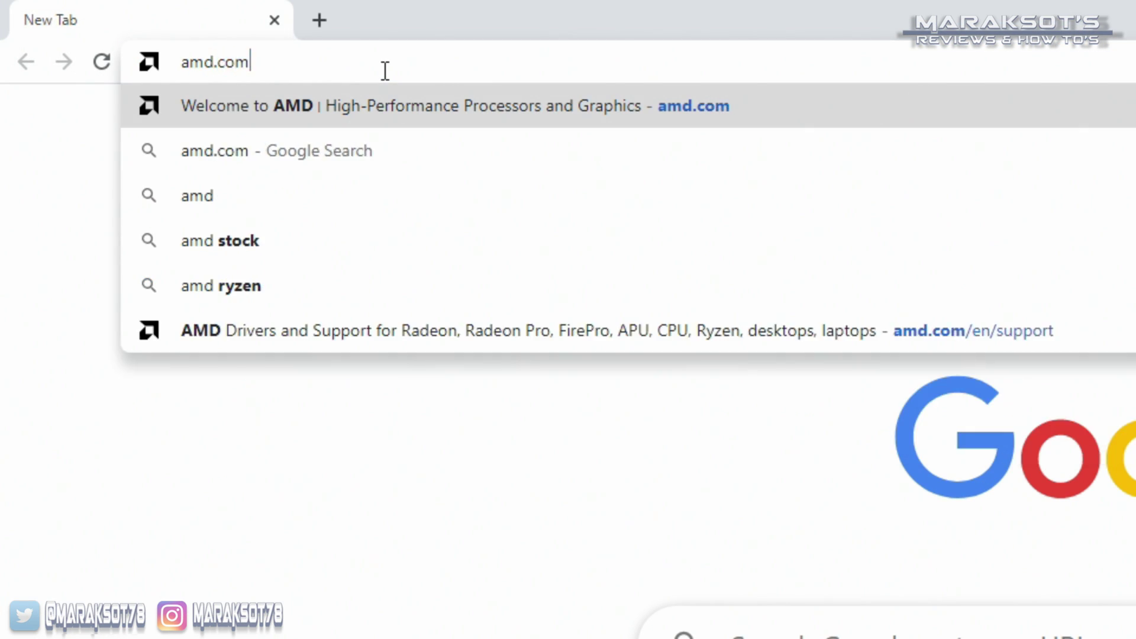
key(Return)
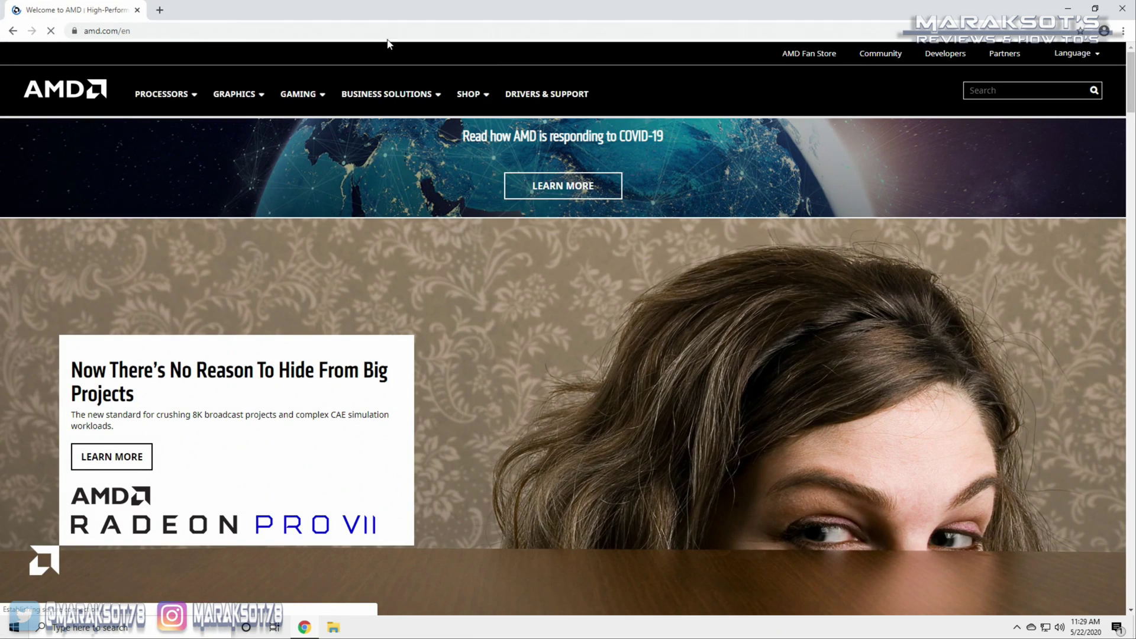
click(534, 100)
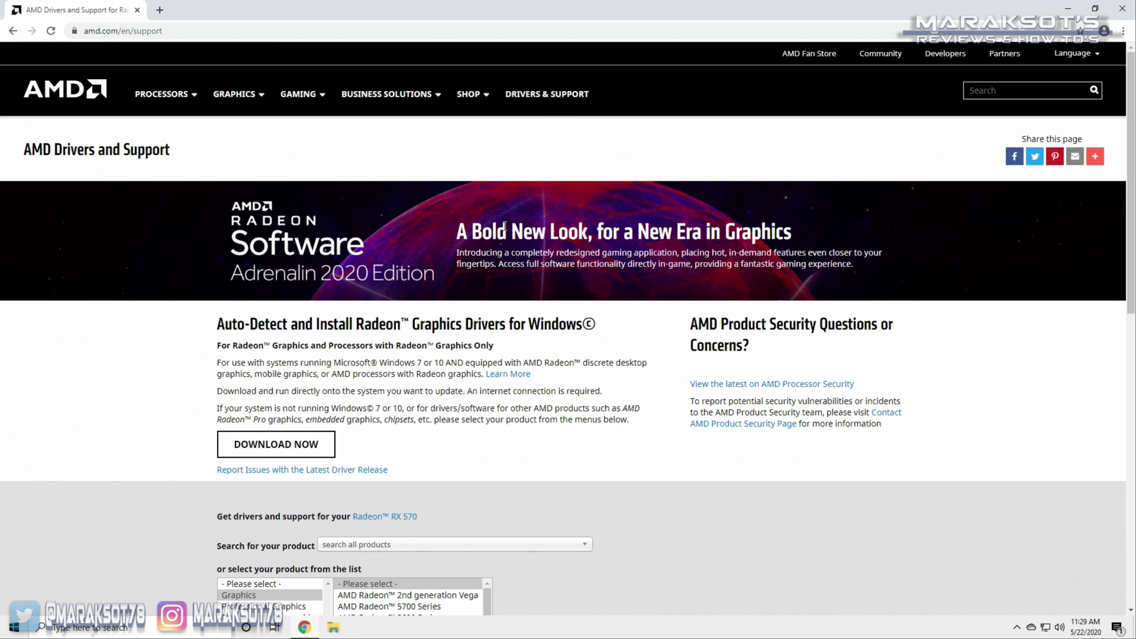
Select Graphics, Radeon 500 Series, Radeon RX 500 Series and Radeon RX 570 as the product and submit the driver lookup
scroll(492, 237, down, 1)
scroll(493, 236, down, 2)
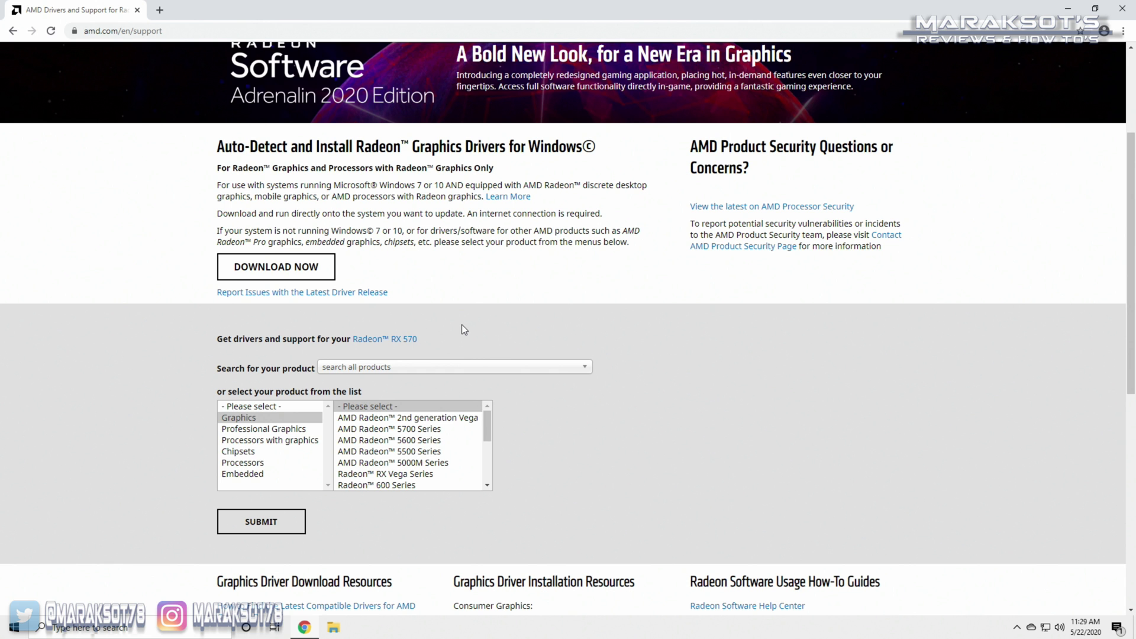
scroll(545, 185, down, 1)
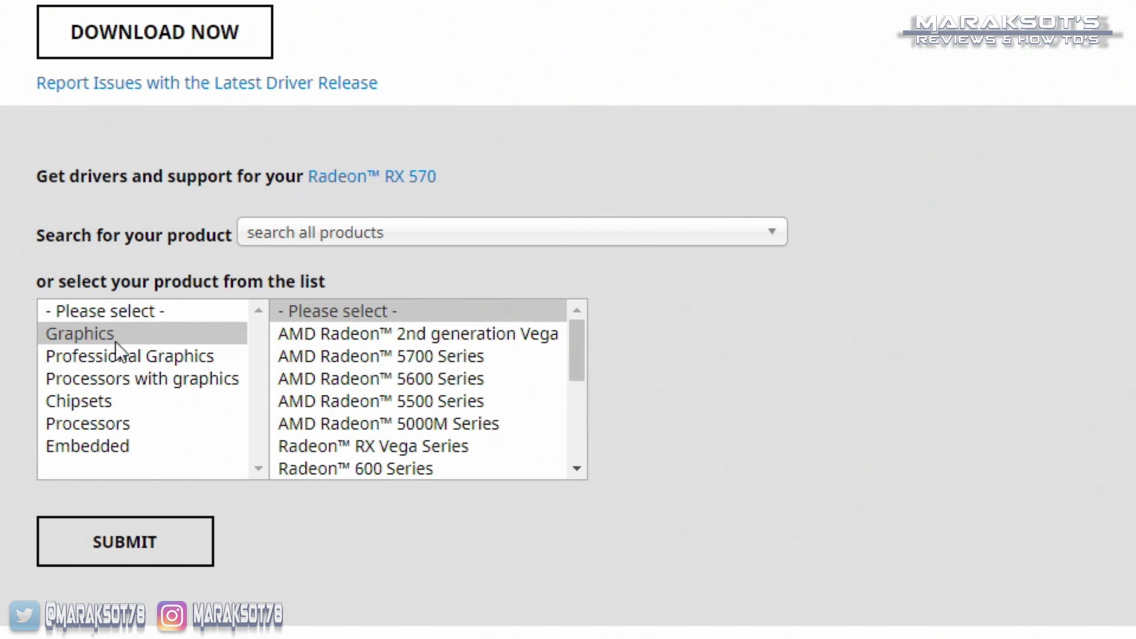
click(87, 338)
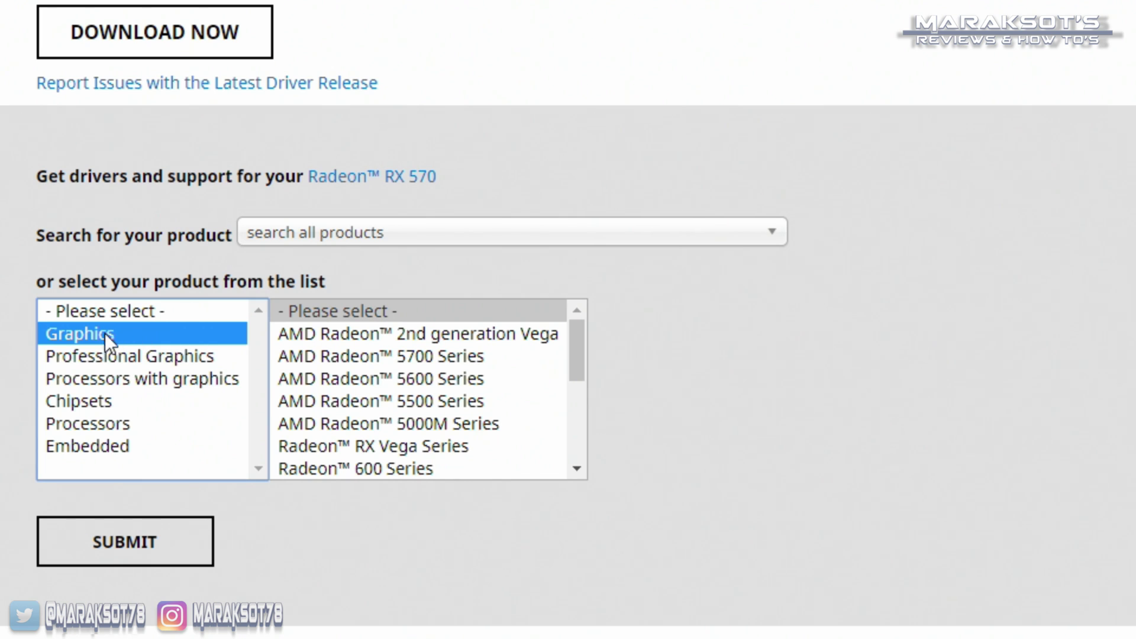
drag(576, 349, 583, 382)
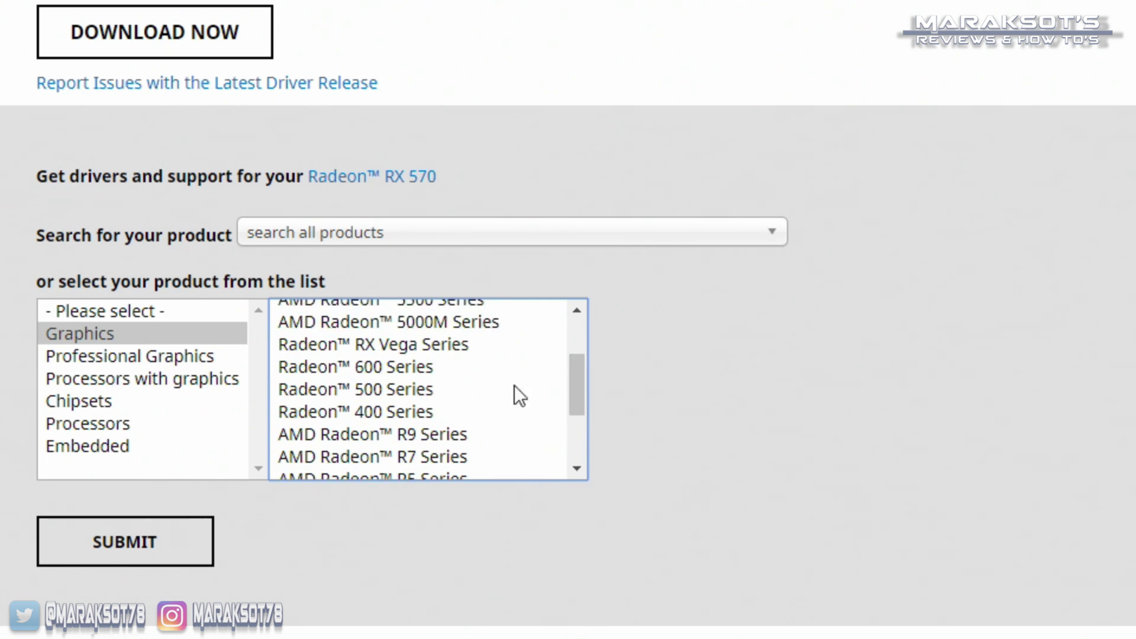
click(364, 388)
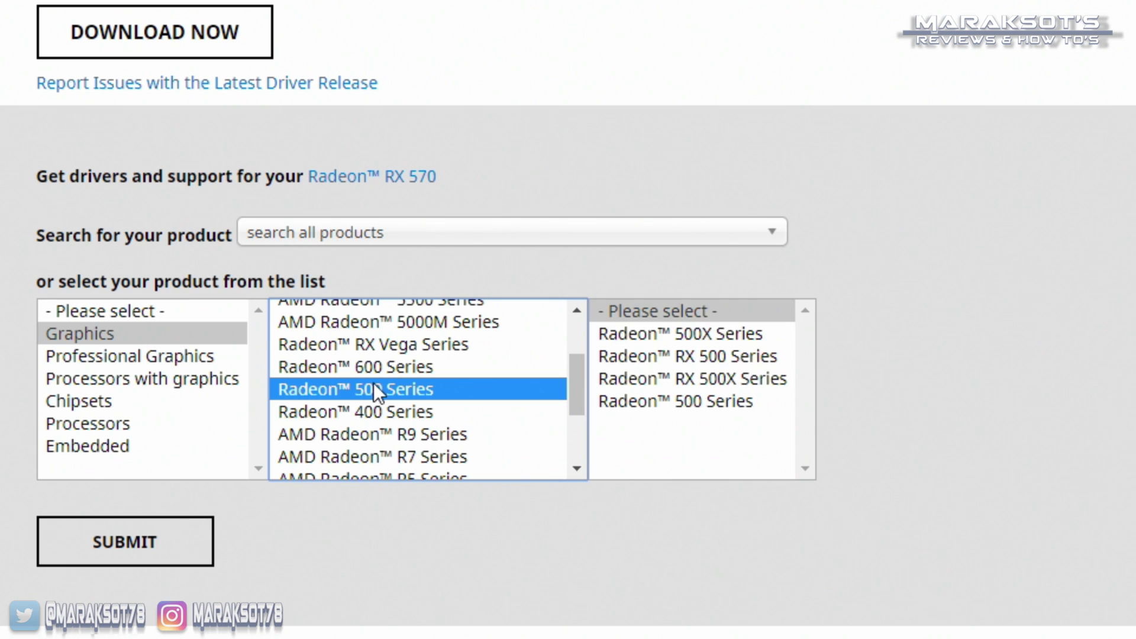
click(719, 355)
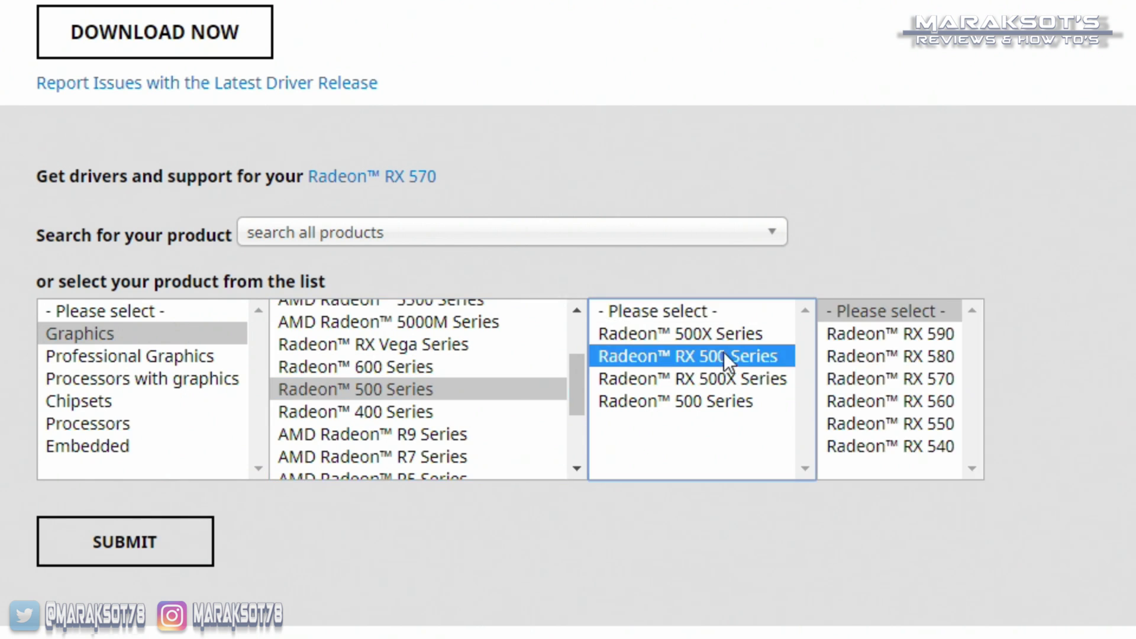
click(914, 378)
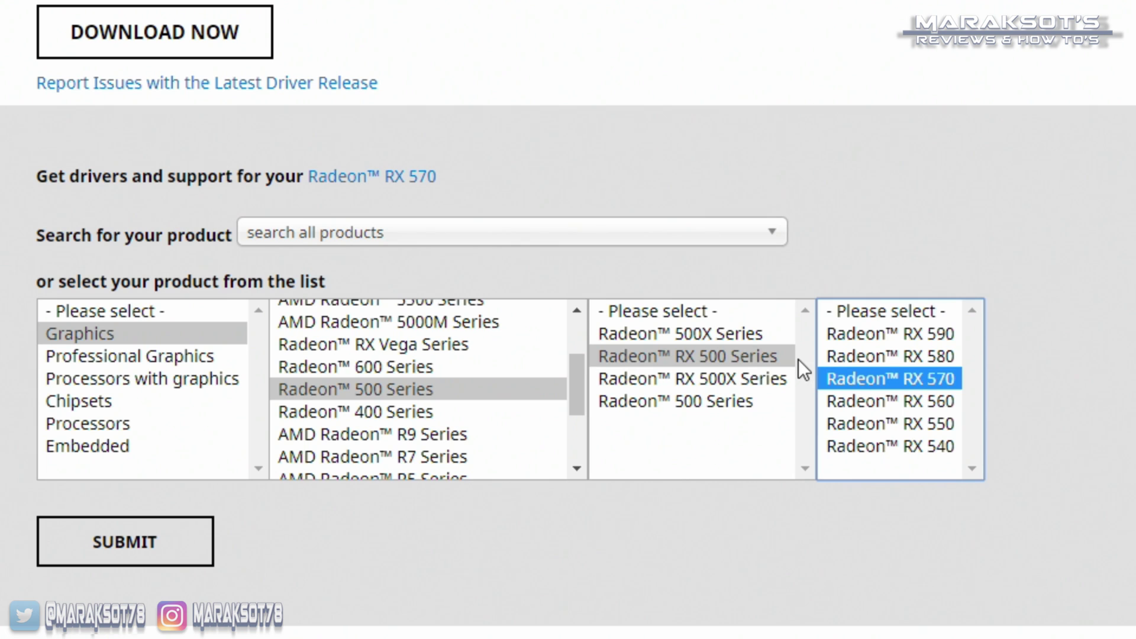
click(142, 562)
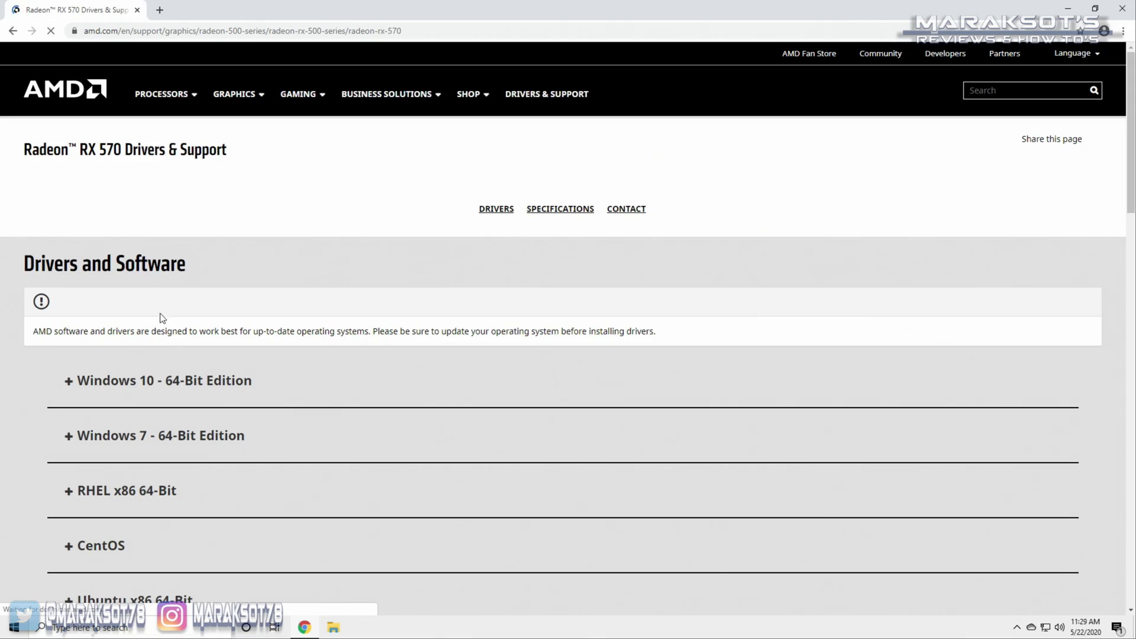
Download Adrenalin 2020 Edition 20.2.2 Recommended (WHQL) for Windows 10 64-Bit and dismiss the newsletter sign-up
scroll(168, 290, down, 2)
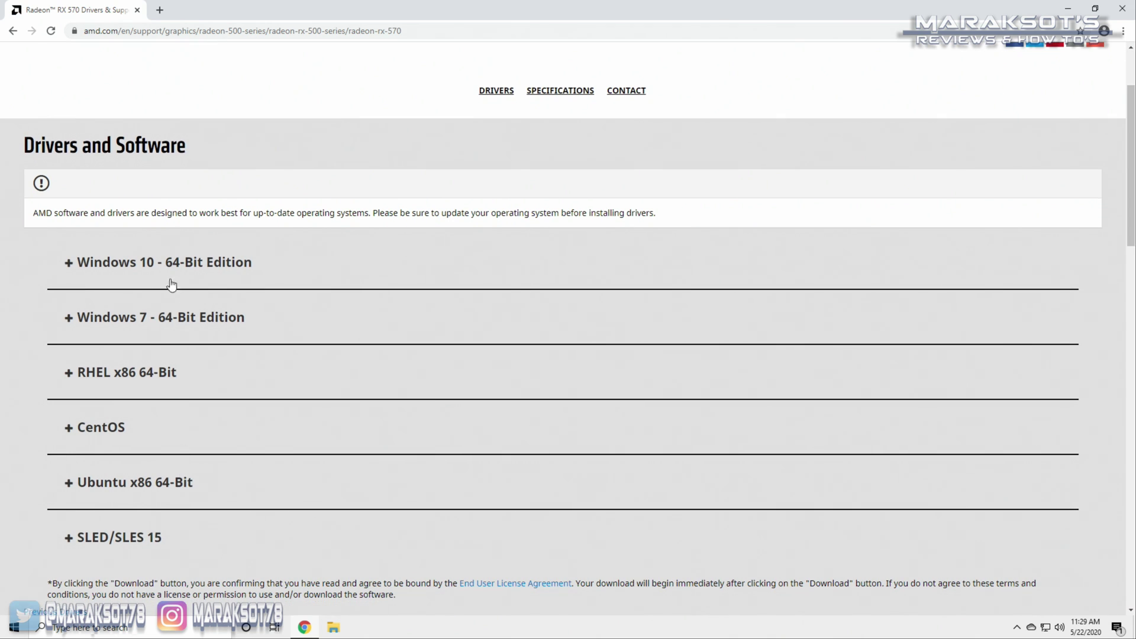
click(125, 267)
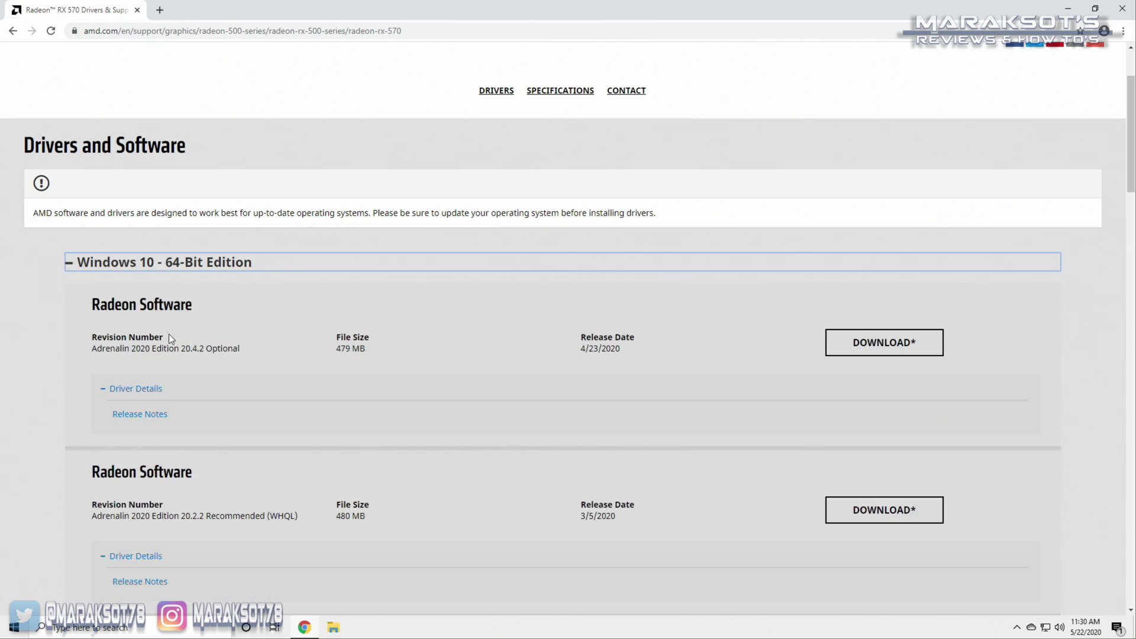
scroll(222, 346, down, 2)
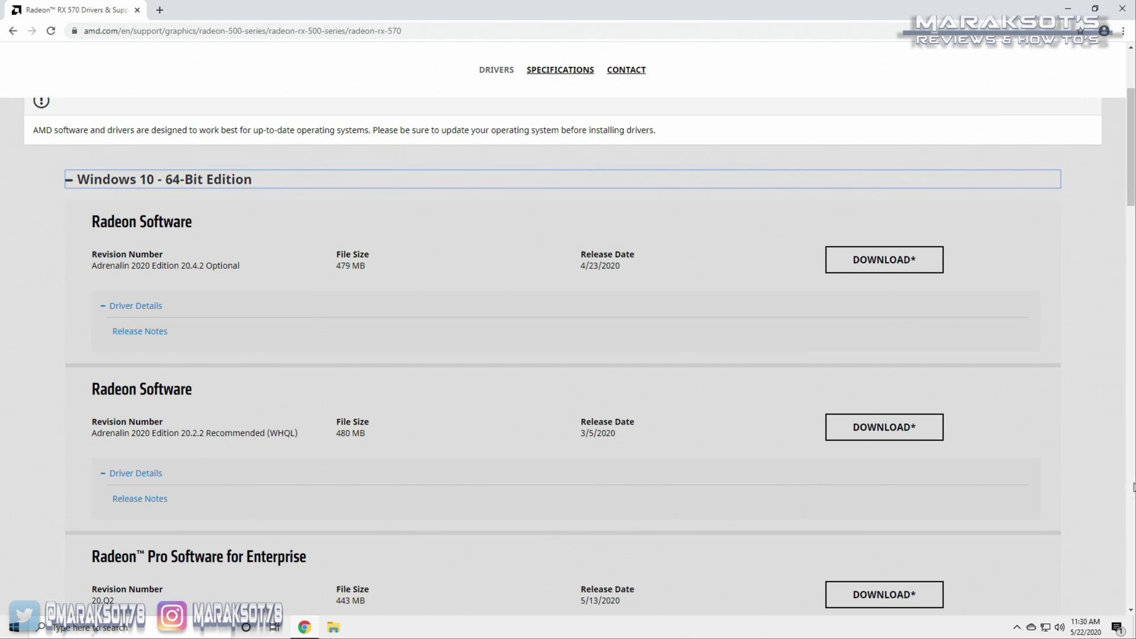
click(859, 437)
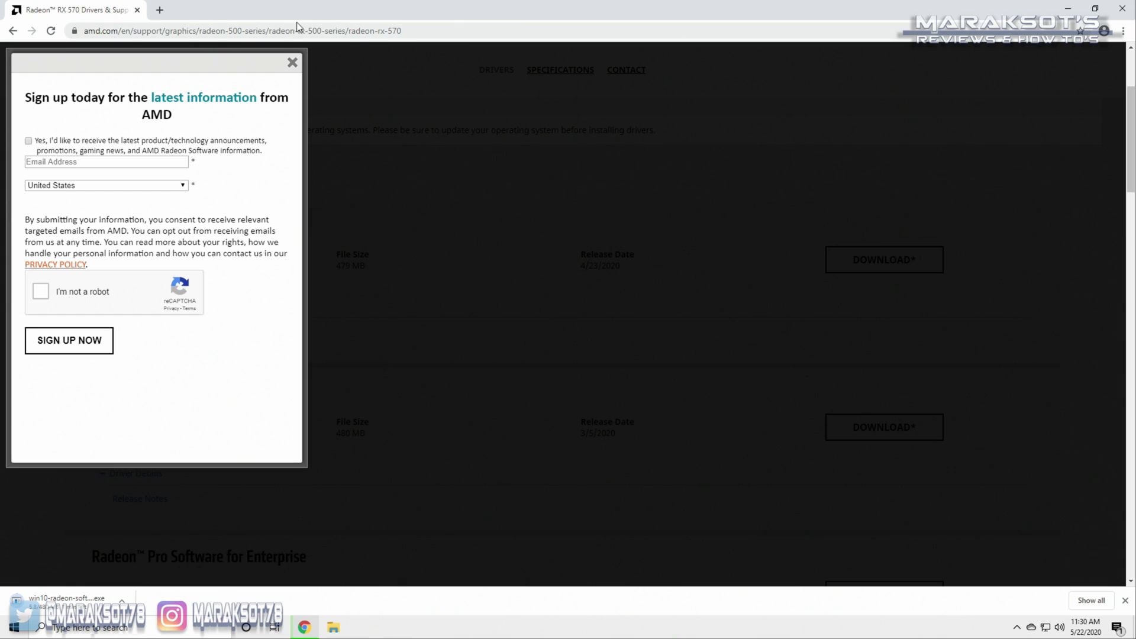
click(292, 62)
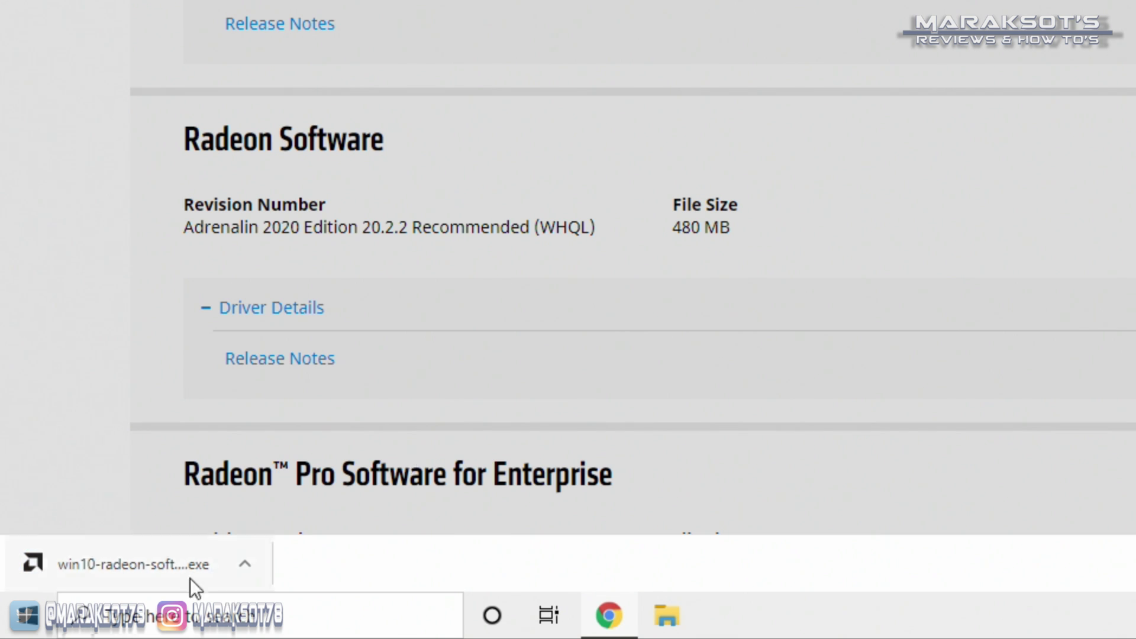
Show the downloaded Radeon installer in its folder, run it and allow it to make changes to the device
click(242, 565)
click(301, 482)
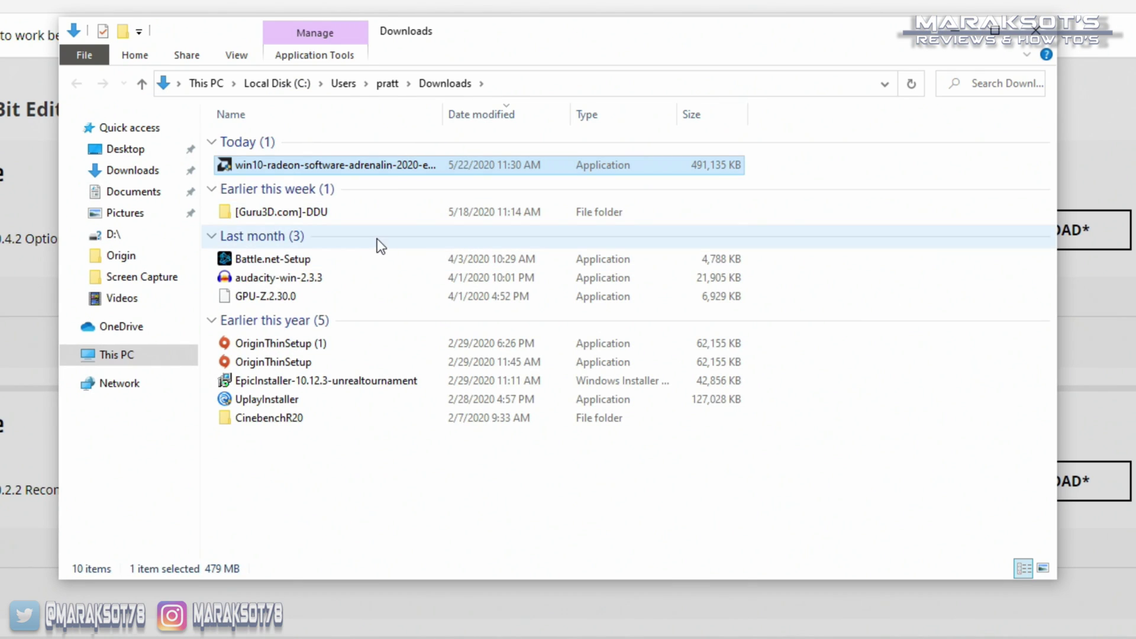
double_click(311, 165)
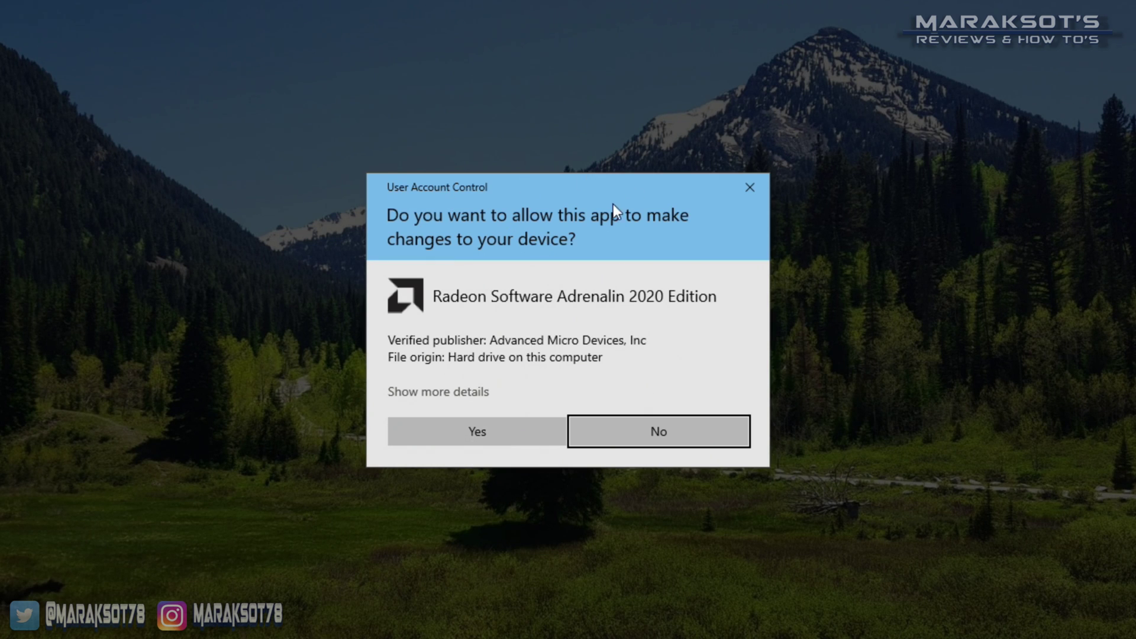
click(477, 433)
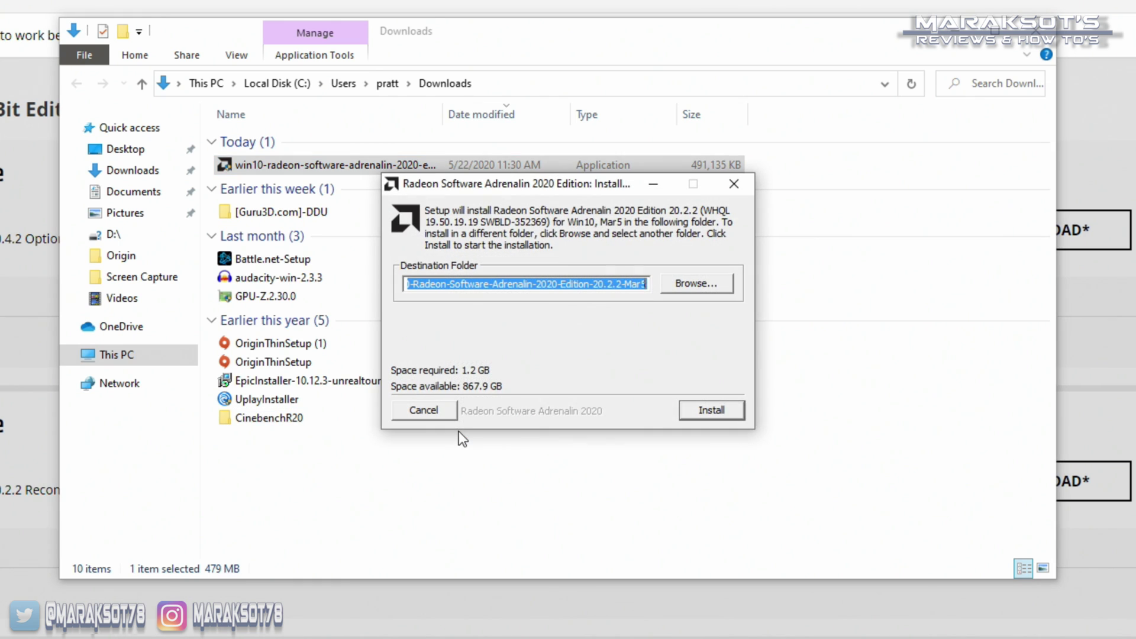
click(690, 285)
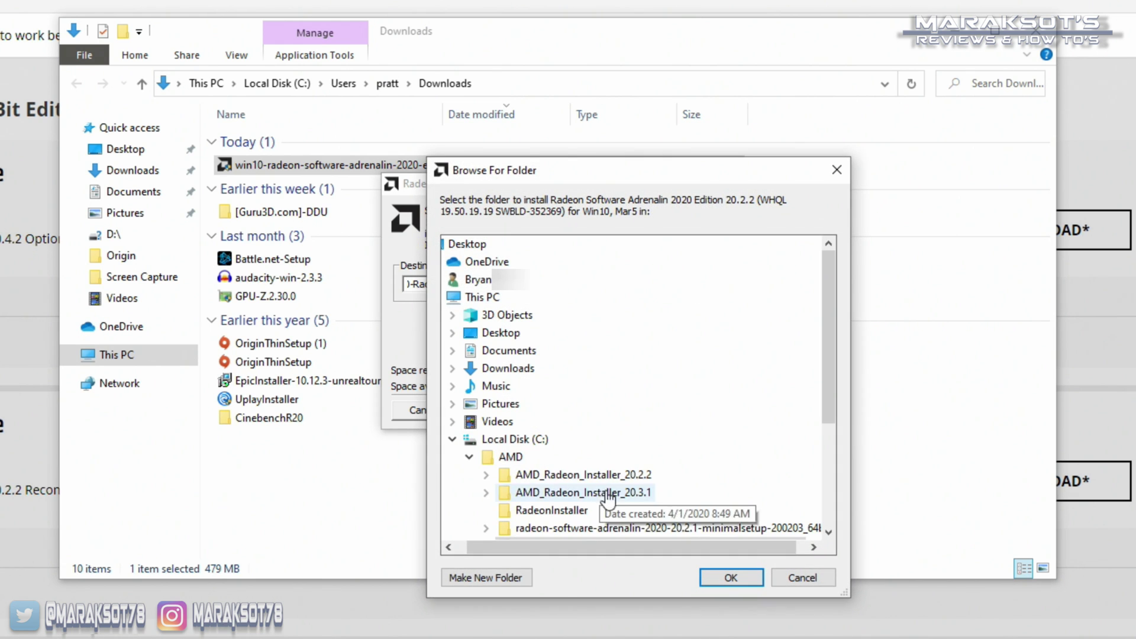
scroll(610, 470, down, 2)
scroll(609, 467, up, 1)
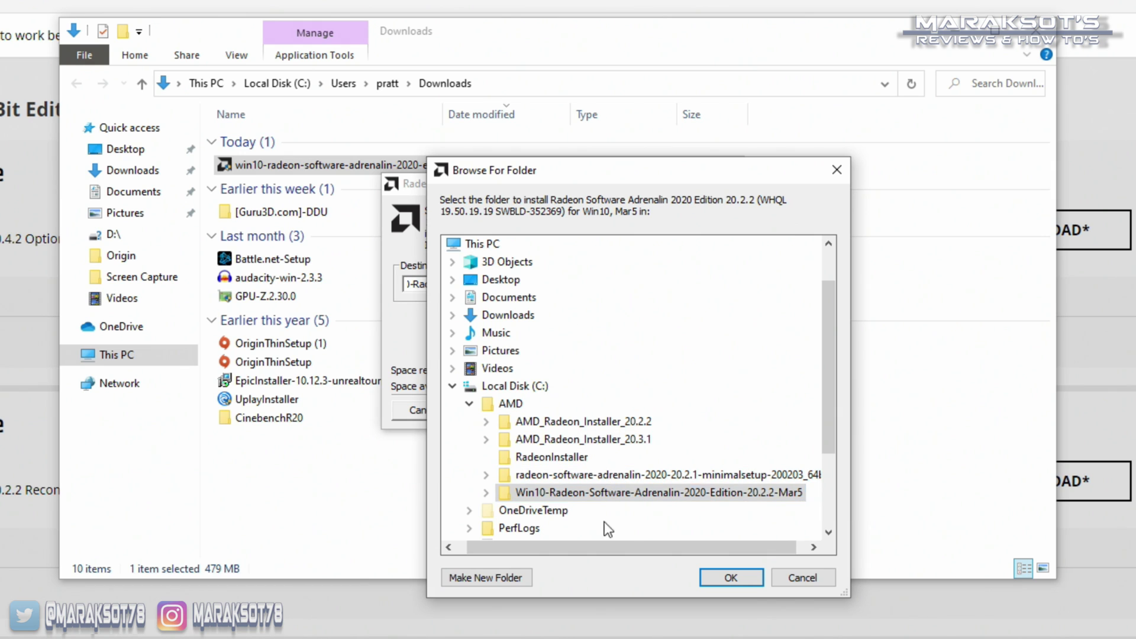
click(819, 579)
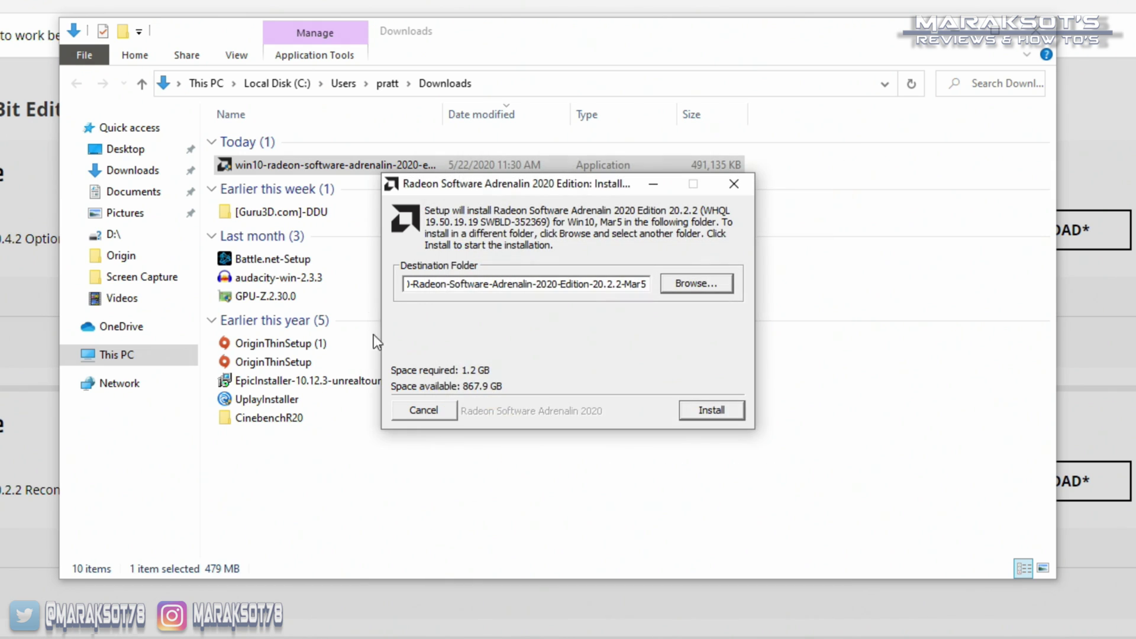
Extract the setup files to the default folder, install Radeon Software 20.2.2 with Factory Reset (Recommended), and restart the computer
click(699, 414)
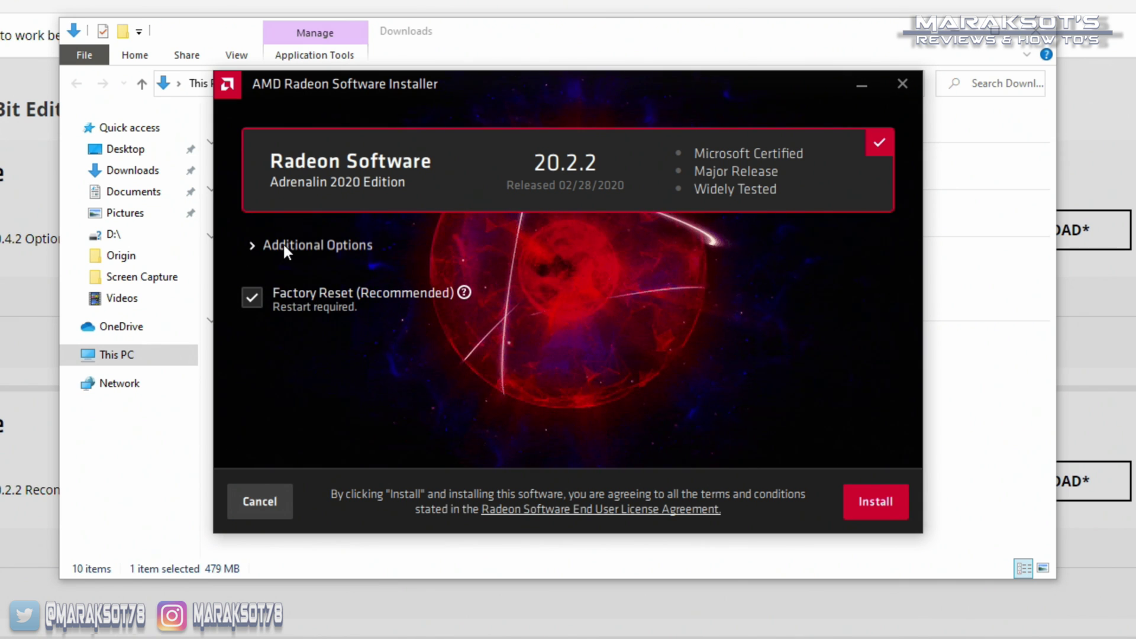
click(248, 245)
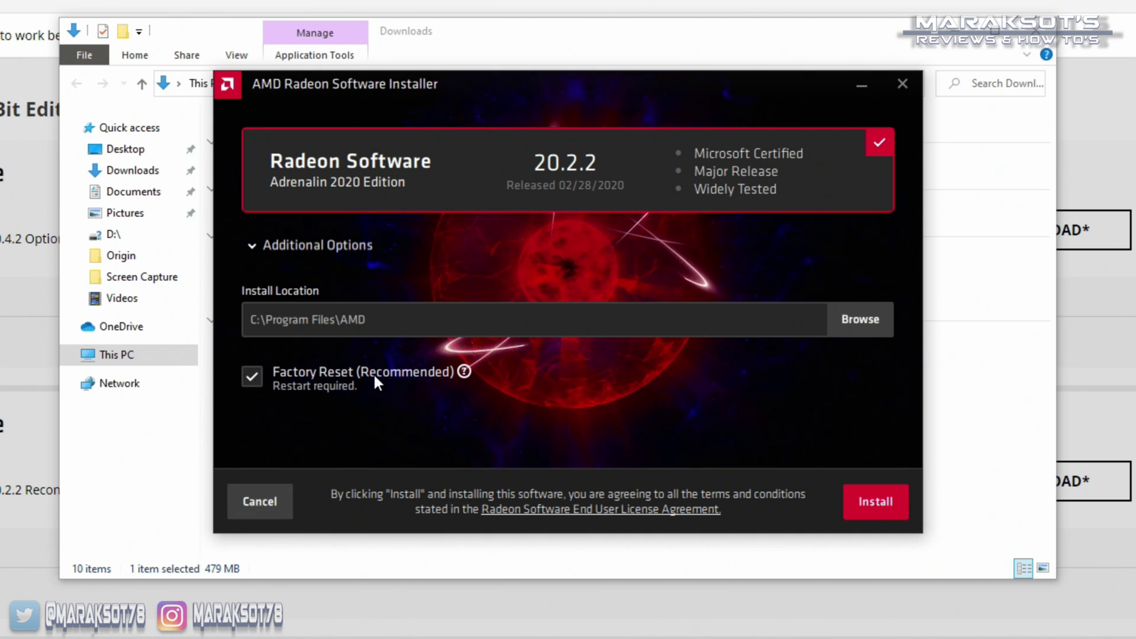
mouse_move(466, 372)
click(879, 504)
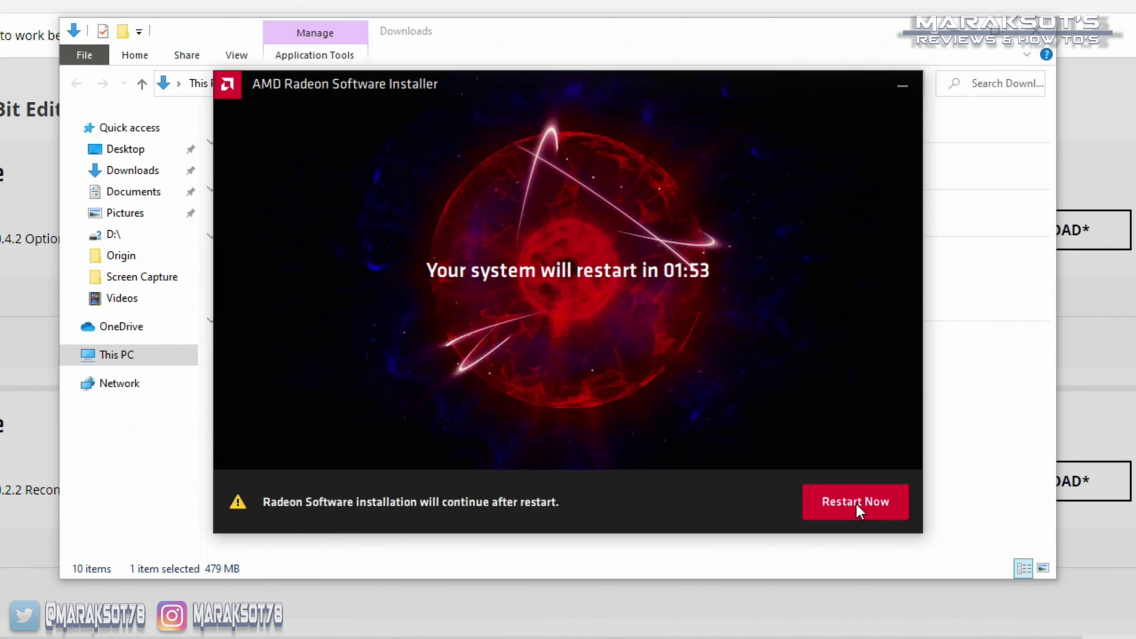
click(857, 502)
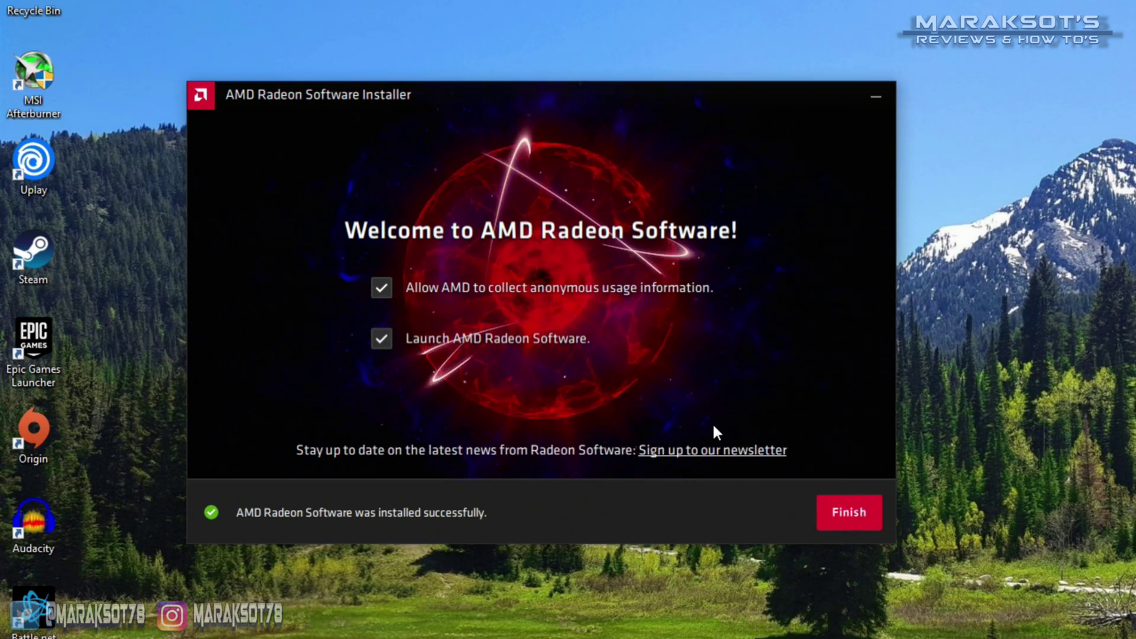
Opt out of anonymous usage collection and of launching AMD Radeon Software, and finish the installer
click(382, 288)
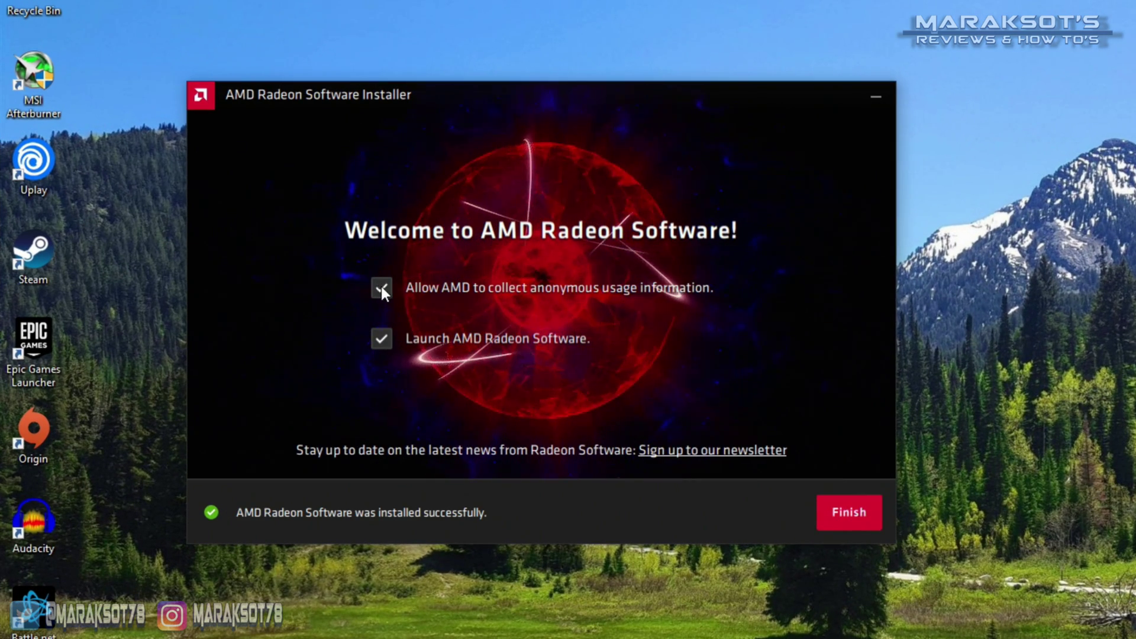
click(386, 339)
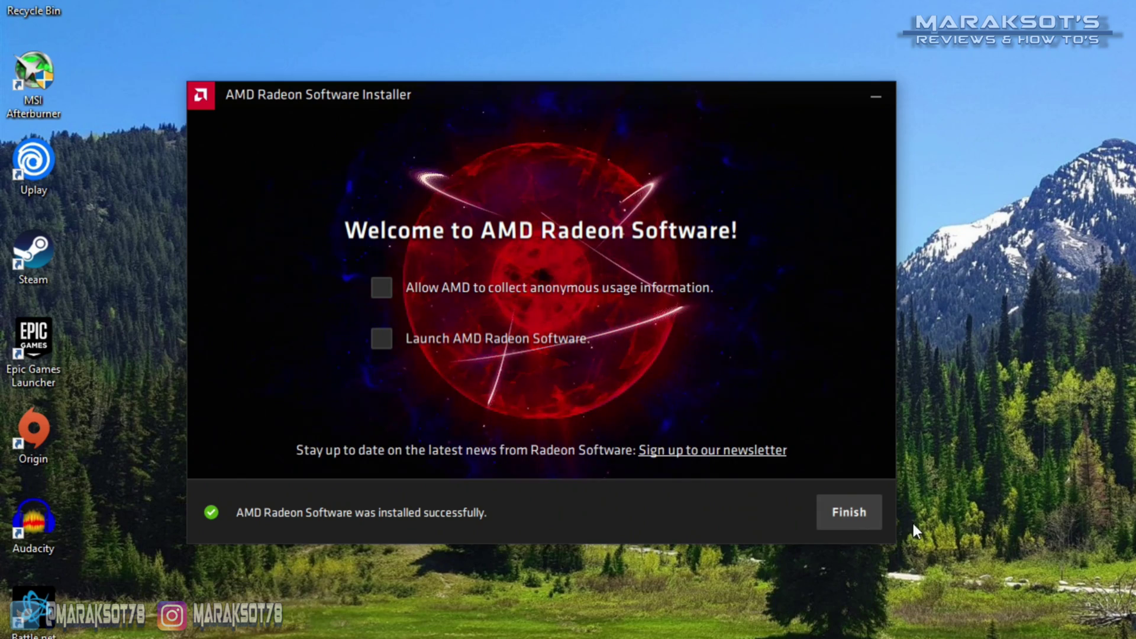
click(850, 513)
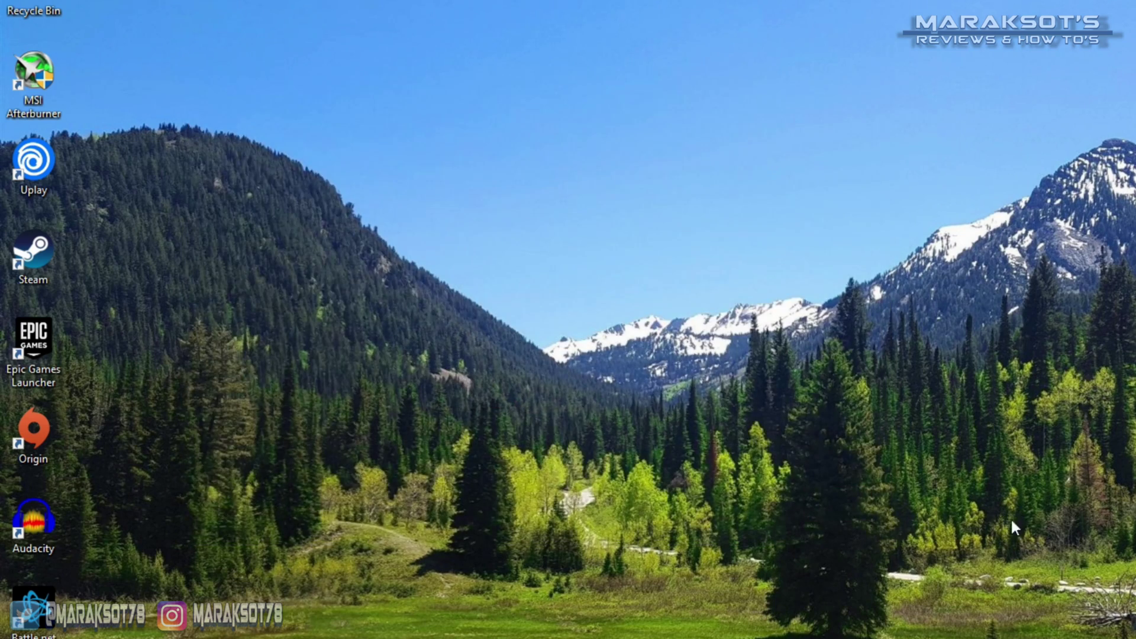